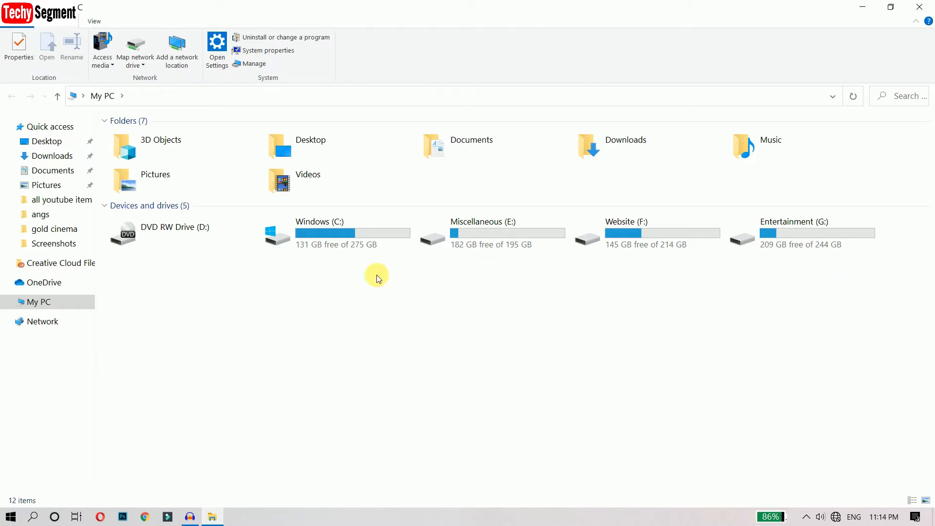
# Step: Look over the Windows (C:), Miscellaneous (E:), Website (F:) and Entertainment (G:) drives in My PC
pyautogui.click(396, 239)
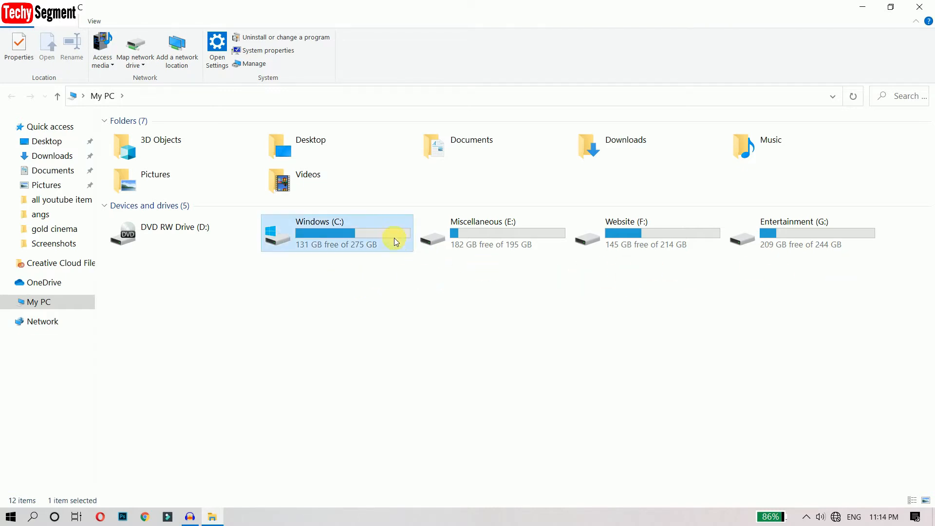
pyautogui.click(533, 238)
pyautogui.click(663, 233)
pyautogui.click(795, 233)
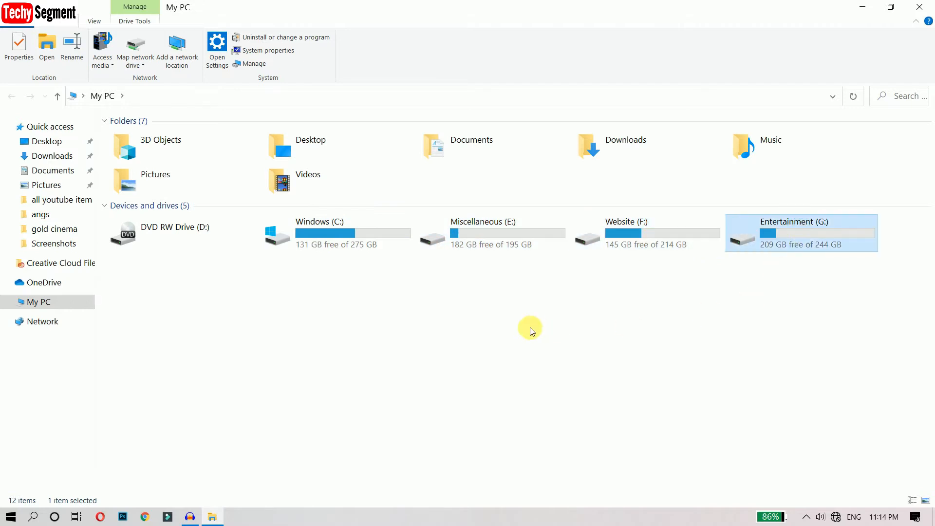
pyautogui.click(512, 321)
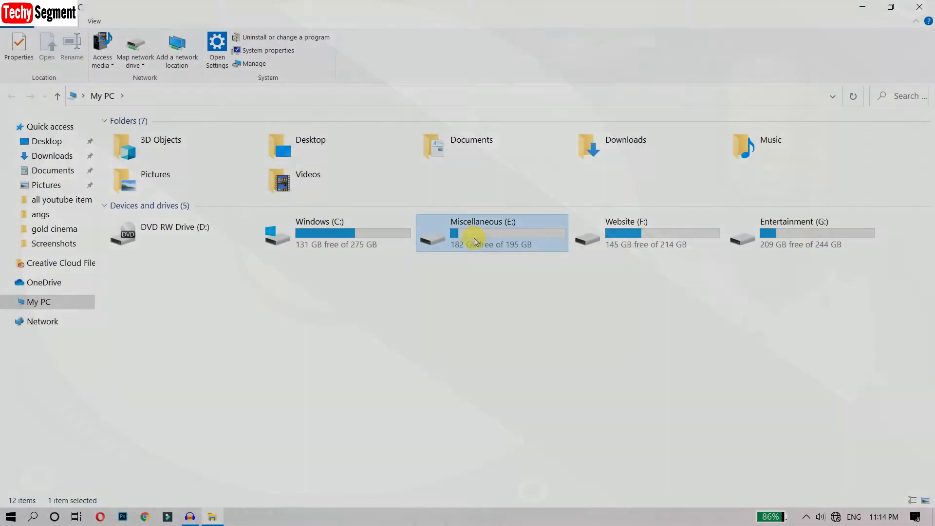
pyautogui.click(473, 238)
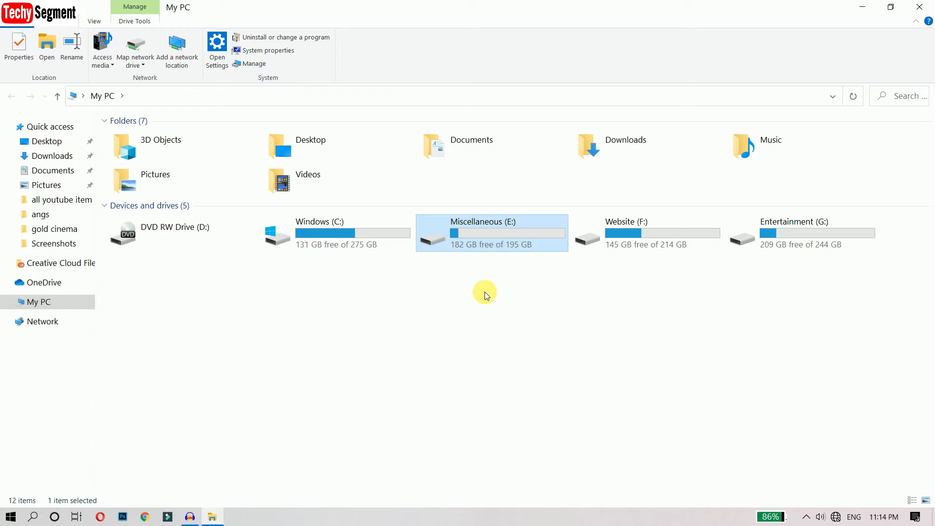
pyautogui.click(525, 335)
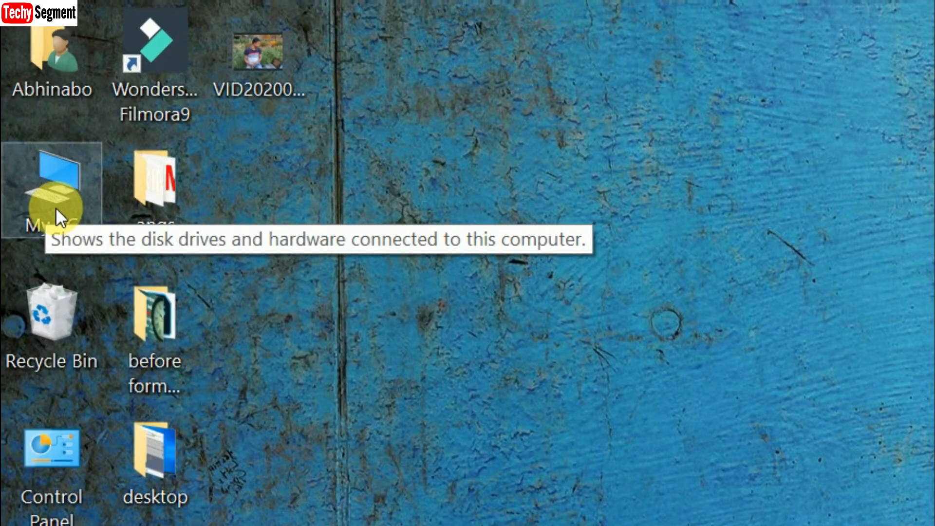
# Step: Open Computer Management from the My PC desktop icon and close it again
pyautogui.rightClick(55, 185)
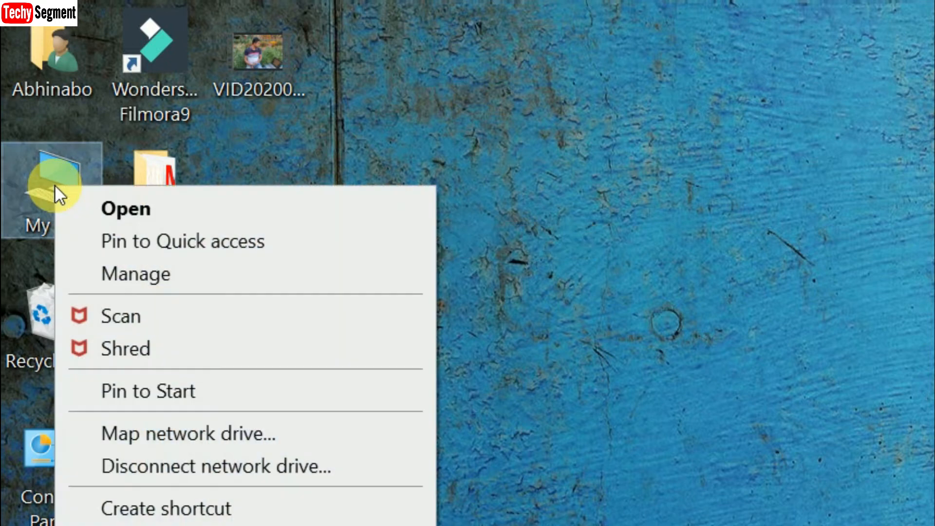
pyautogui.click(151, 280)
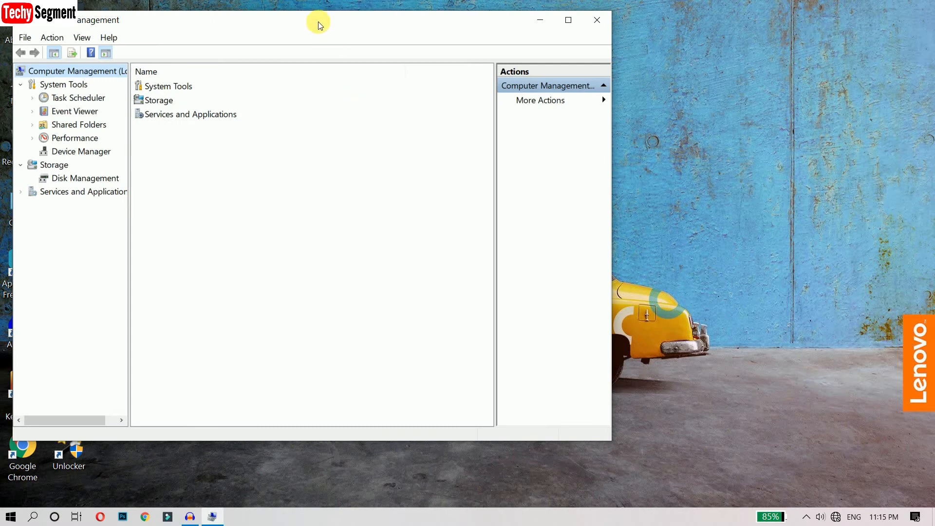
pyautogui.moveTo(317, 21); pyautogui.dragTo(408, 48)
pyautogui.click(686, 39)
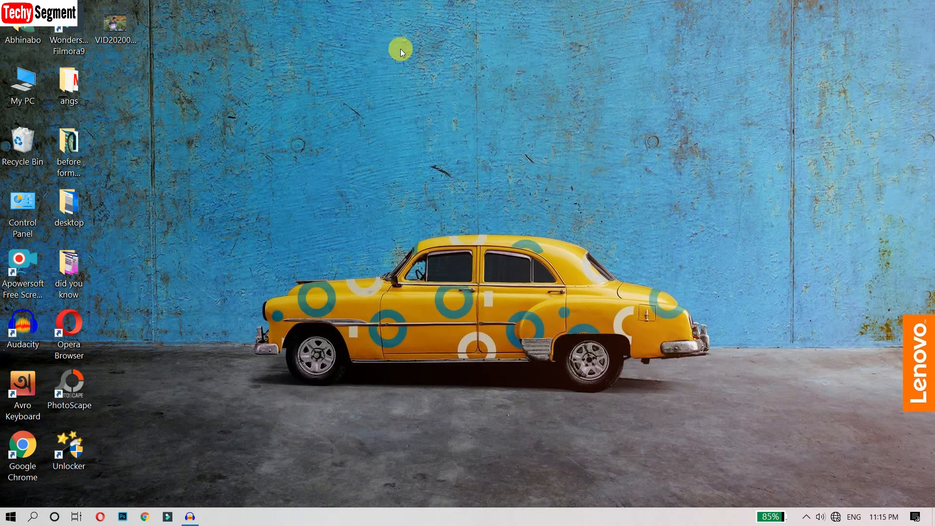
# Step: Open My PC, launch Computer Management from that window and minimise it
pyautogui.doubleClick(39, 80)
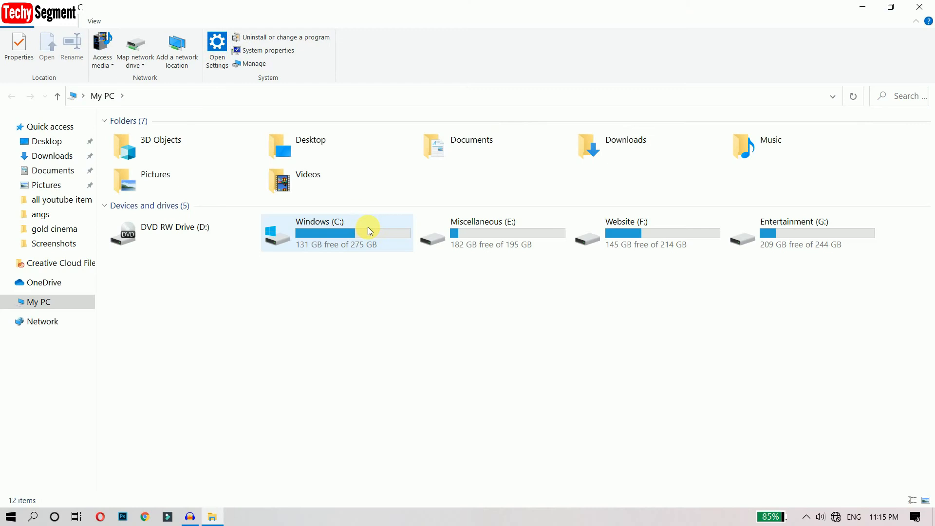
pyautogui.click(287, 84)
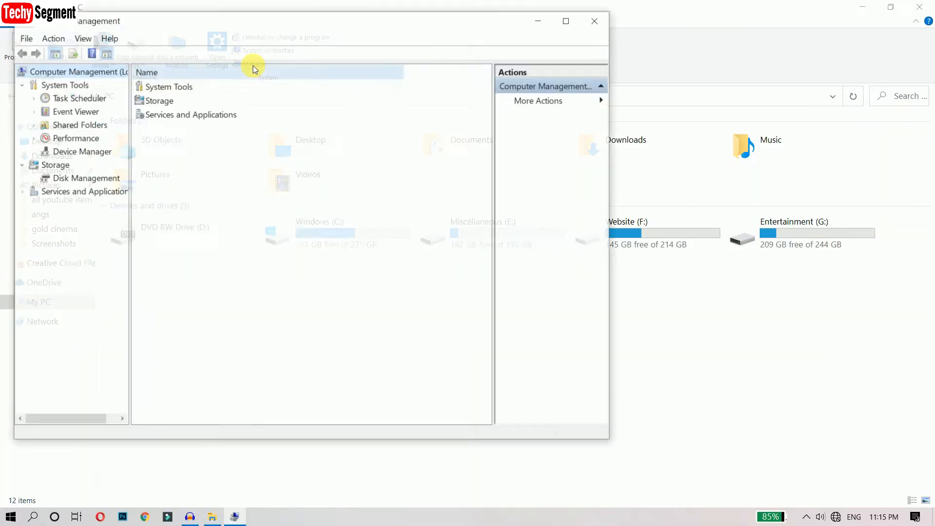
pyautogui.click(540, 20)
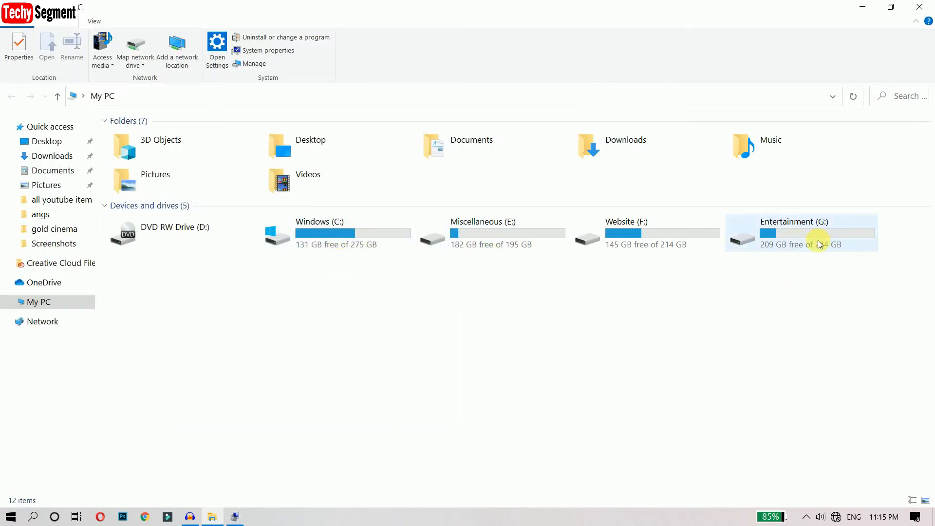
# Step: Review the four hard drives in My PC, check the free space on Miscellaneous (E:), and close the window
pyautogui.click(319, 241)
pyautogui.click(511, 235)
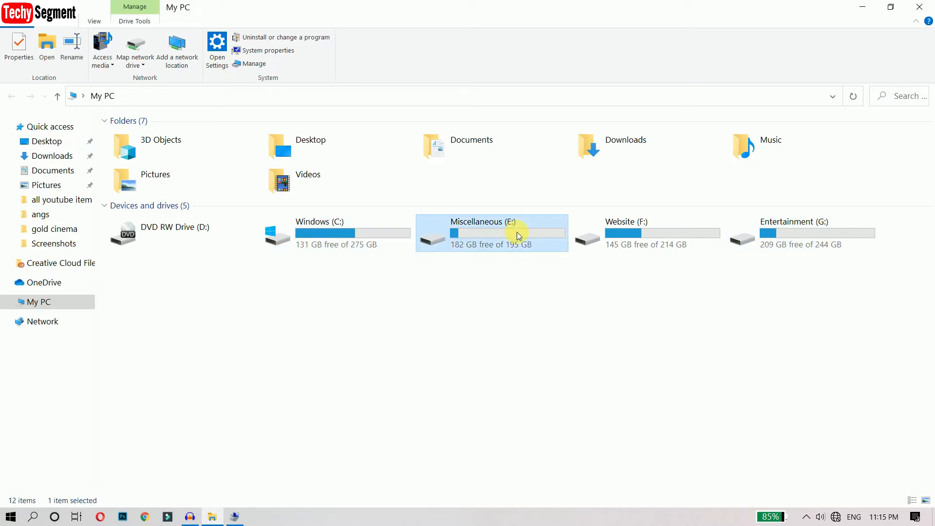
pyautogui.click(641, 239)
pyautogui.click(797, 233)
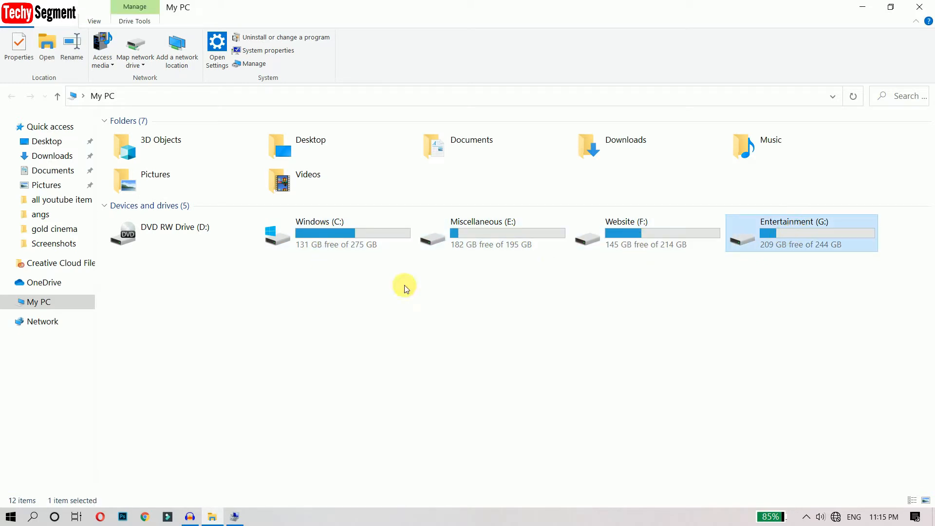
pyautogui.click(485, 242)
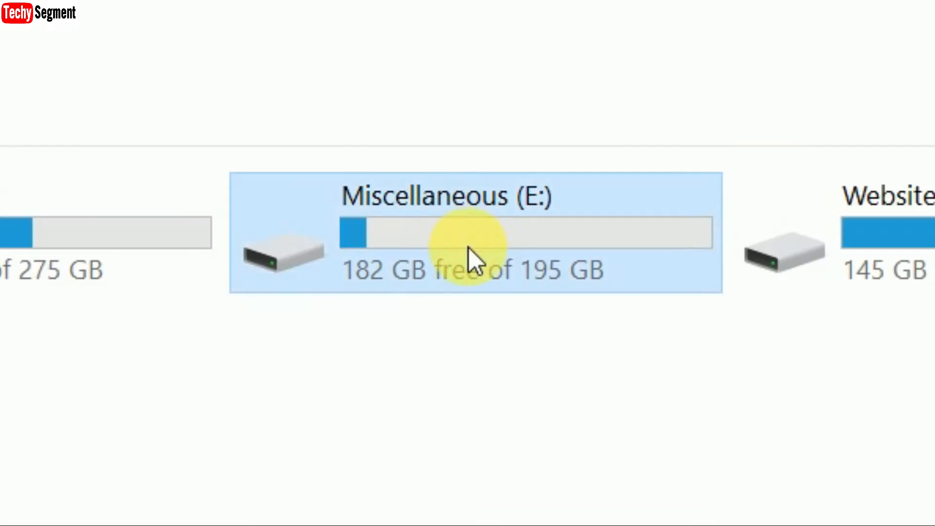
pyautogui.moveTo(466, 251)
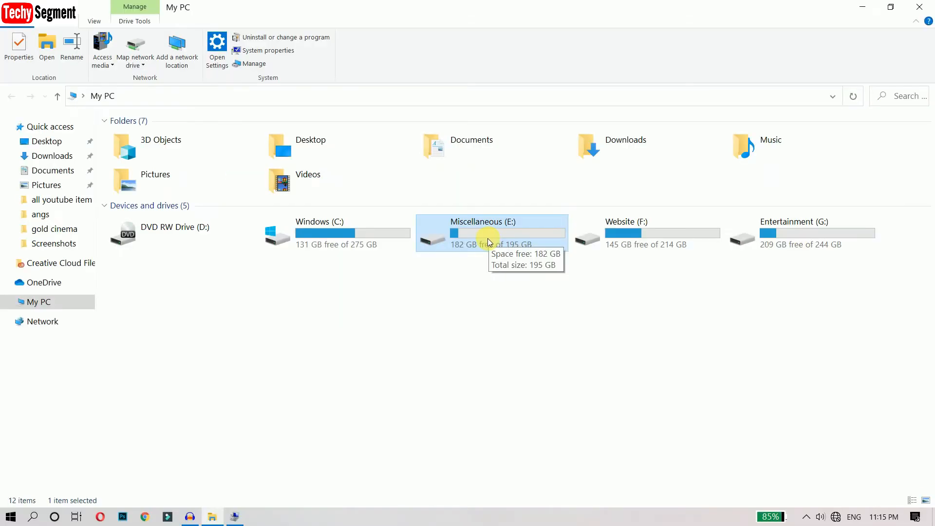
pyautogui.click(919, 7)
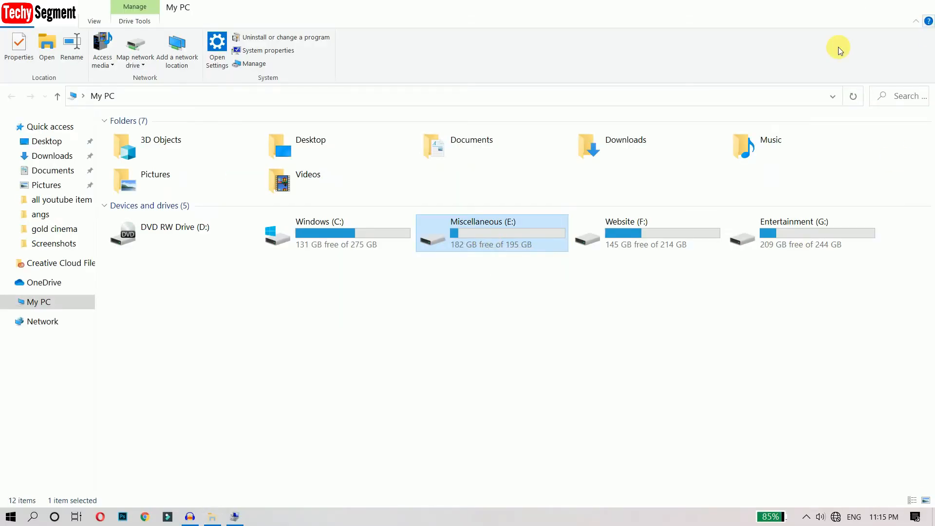
# Step: Open Computer Management from the My PC desktop icon, maximised, and show Disk Management
pyautogui.rightClick(28, 88)
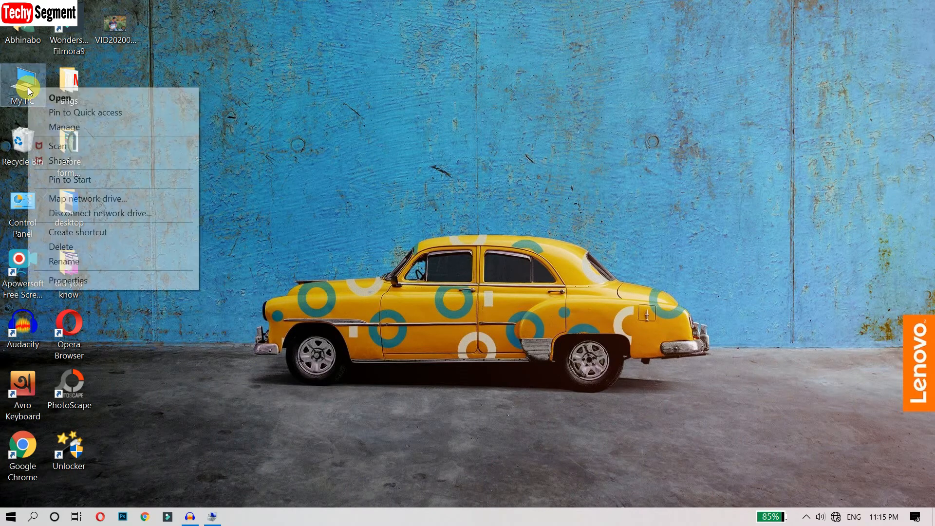
pyautogui.click(52, 129)
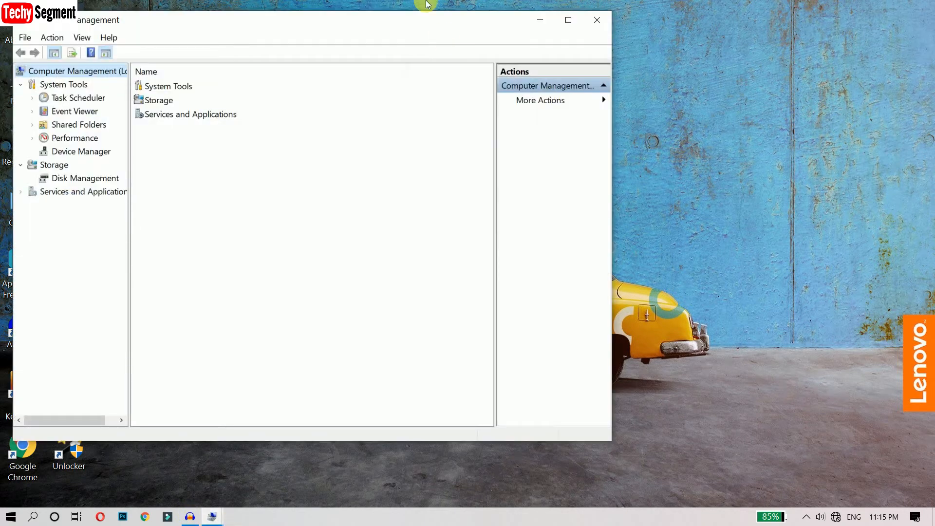
pyautogui.click(567, 18)
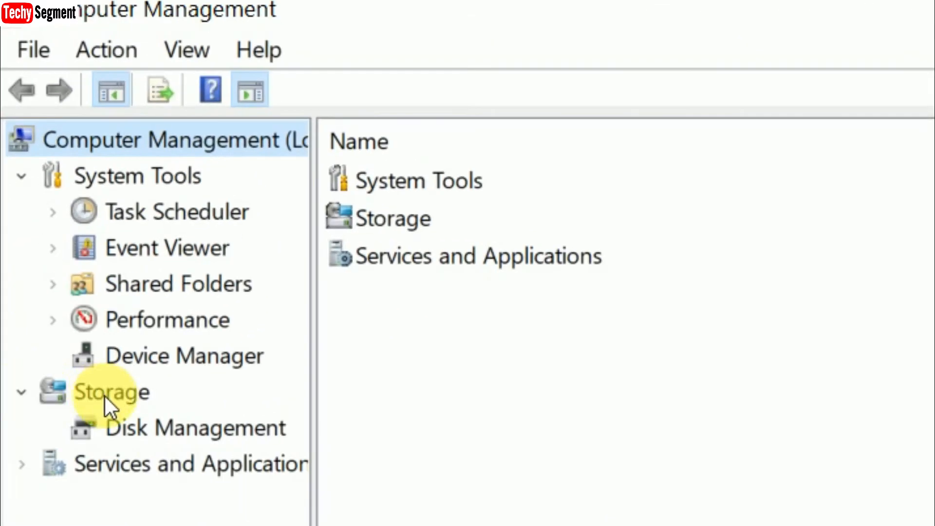
pyautogui.click(221, 429)
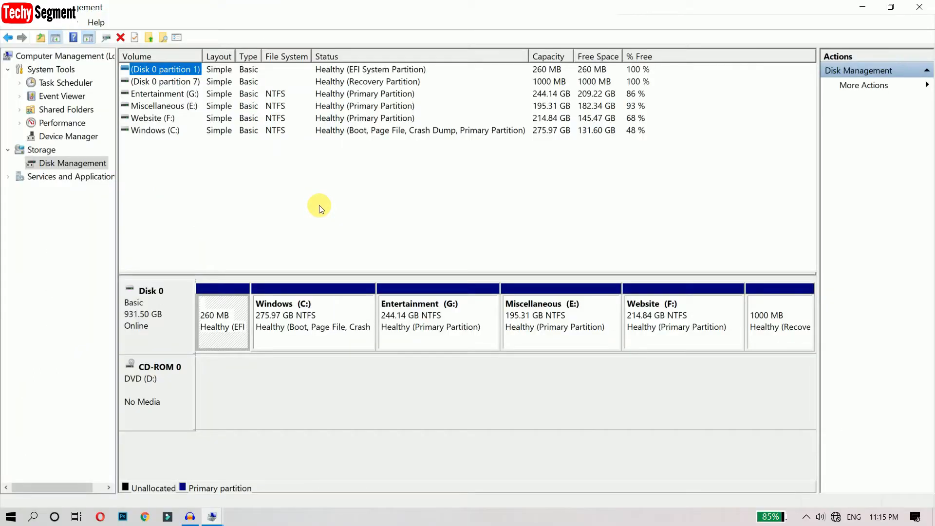
# Step: Examine the Windows (C:), Entertainment (G:), Miscellaneous (E:) and Website (F:) partitions on Disk 0
pyautogui.click(294, 311)
pyautogui.click(456, 335)
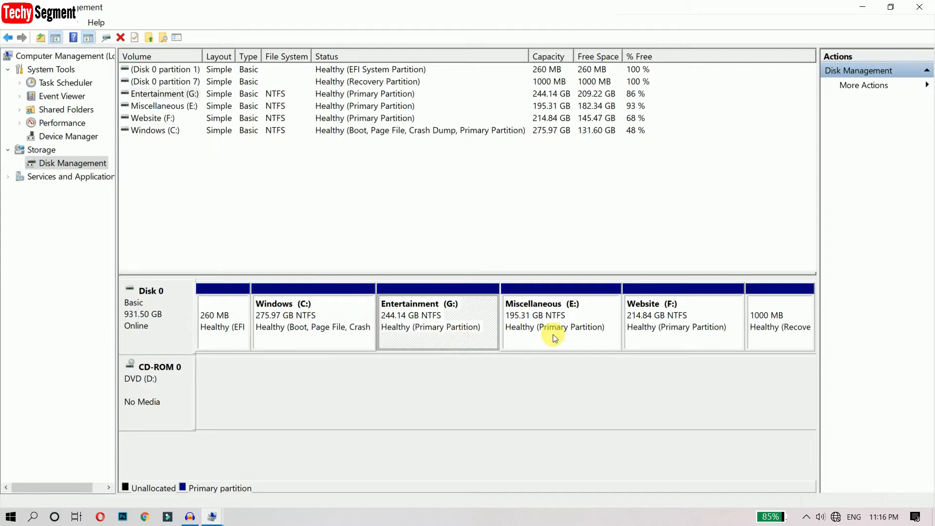
pyautogui.click(308, 330)
pyautogui.click(423, 327)
pyautogui.click(586, 320)
pyautogui.click(669, 325)
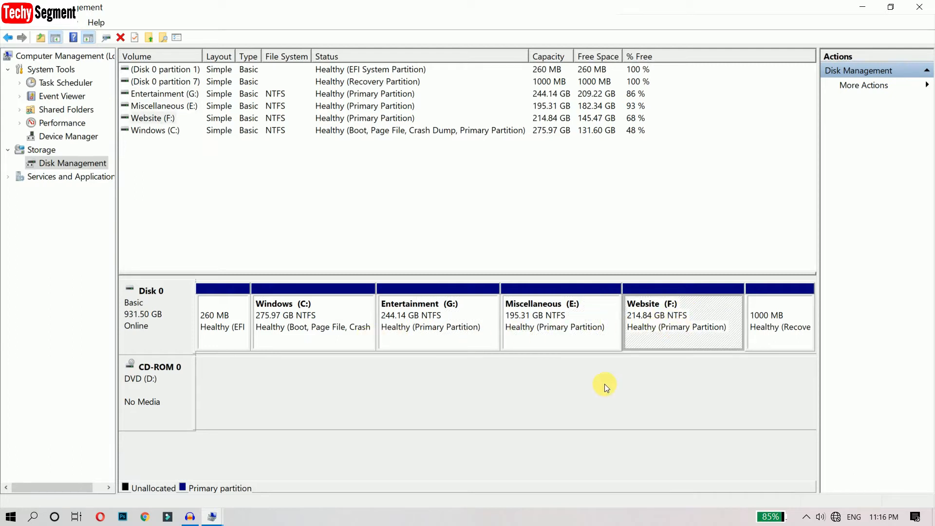
# Step: Shrink the Miscellaneous (E:) volume by 10000 MB
pyautogui.click(578, 334)
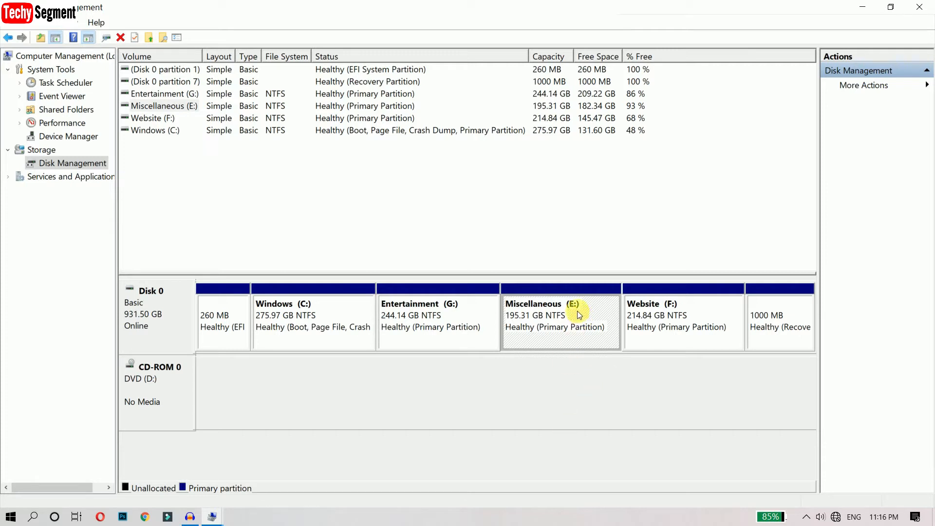
pyautogui.rightClick(578, 311)
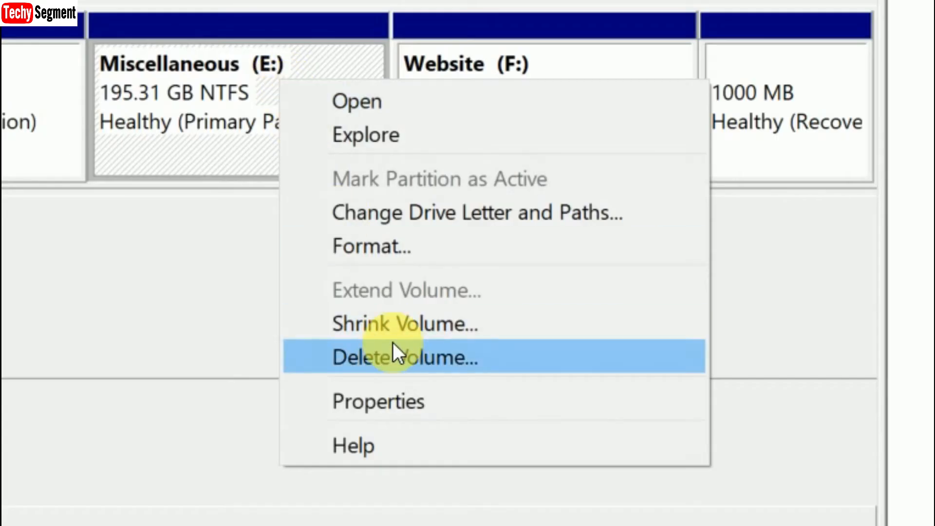
pyautogui.click(185, 257)
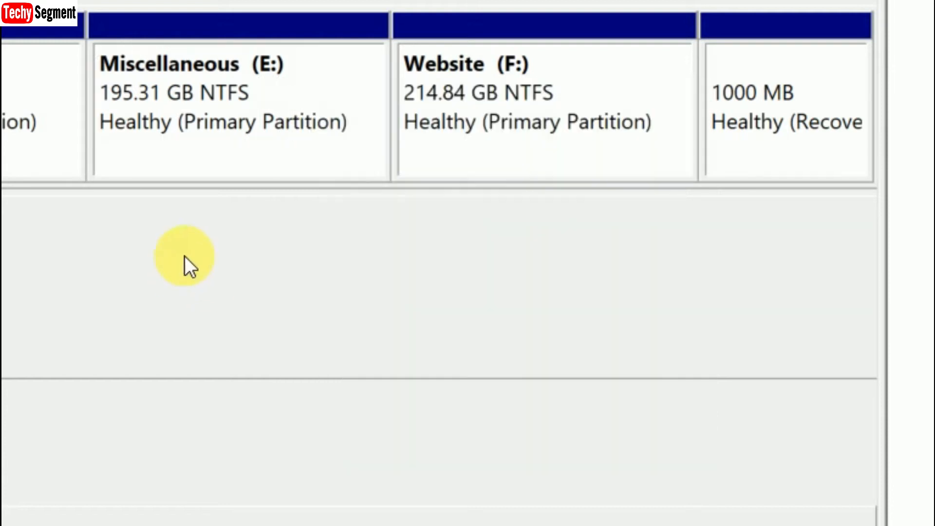
pyautogui.rightClick(216, 142)
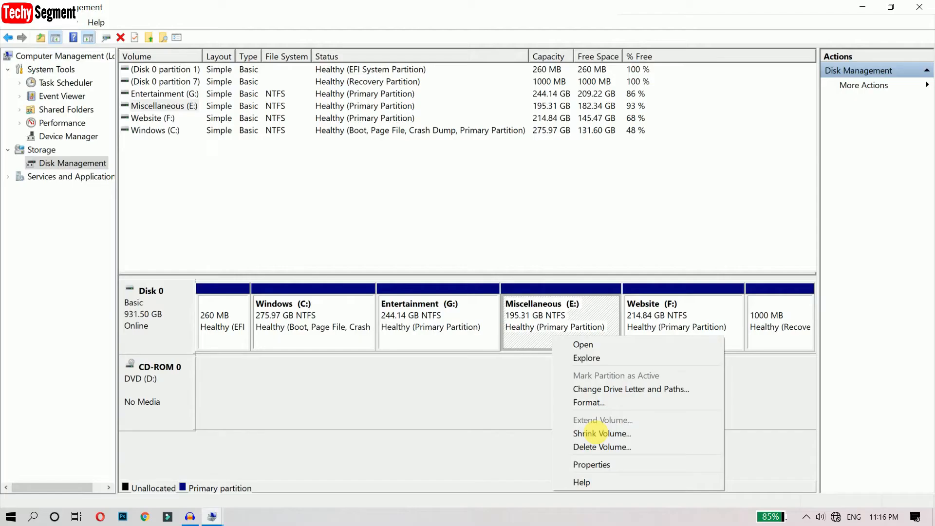
pyautogui.click(326, 387)
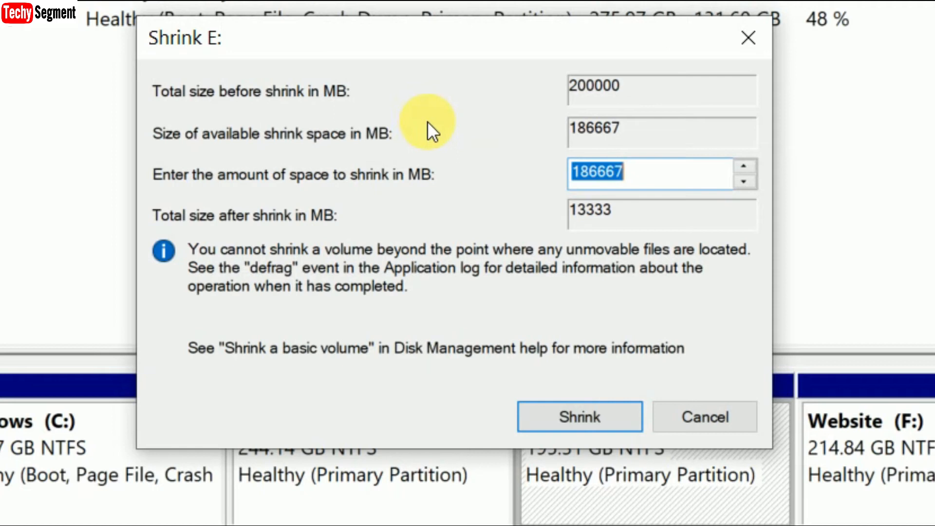
pyautogui.moveTo(439, 39); pyautogui.dragTo(435, 76)
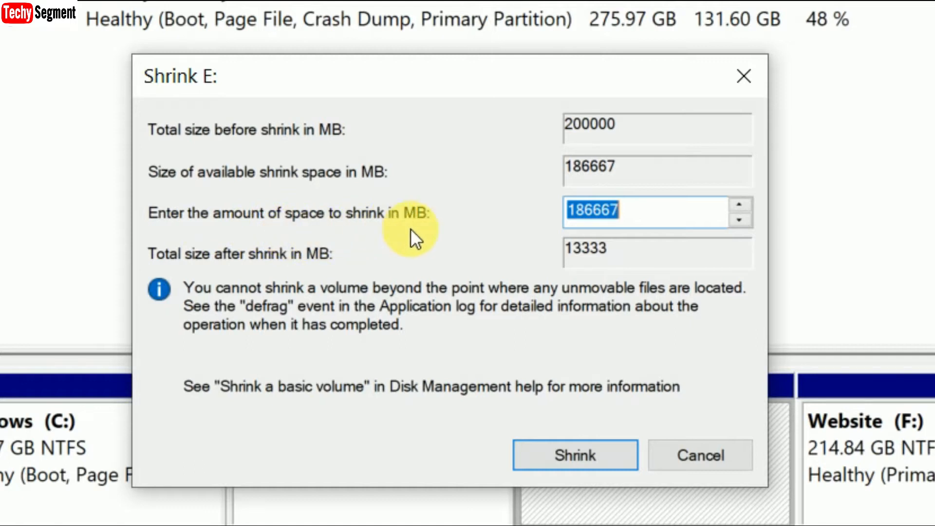
pyautogui.click(642, 215)
pyautogui.doubleClick(590, 208)
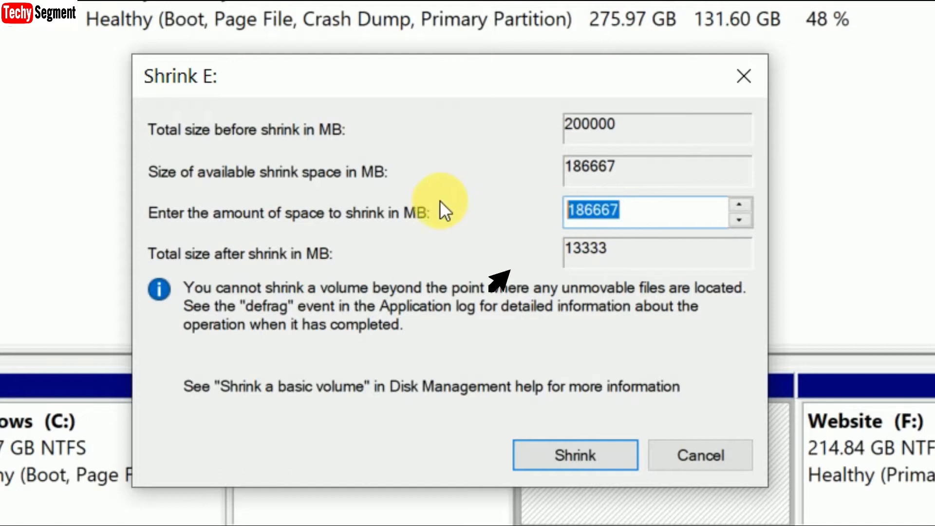
pyautogui.press('BackSpace')
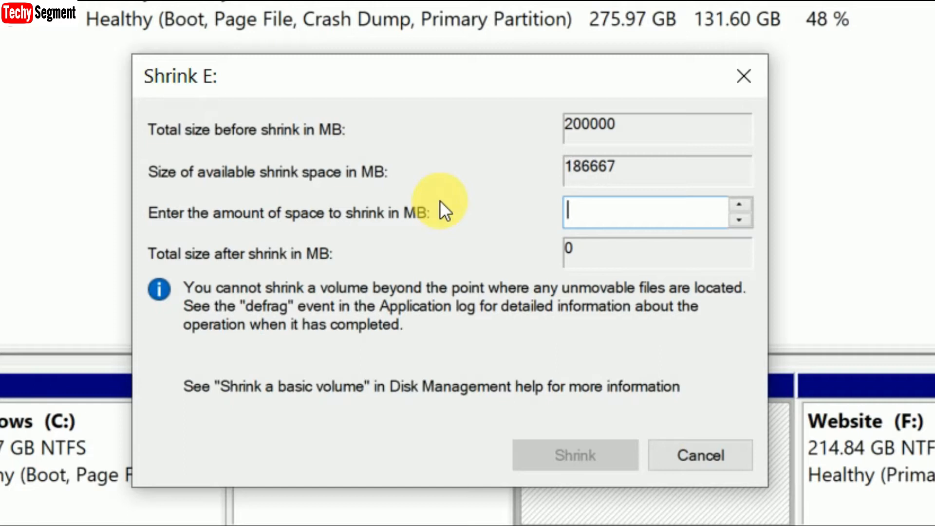
pyautogui.write('10000')
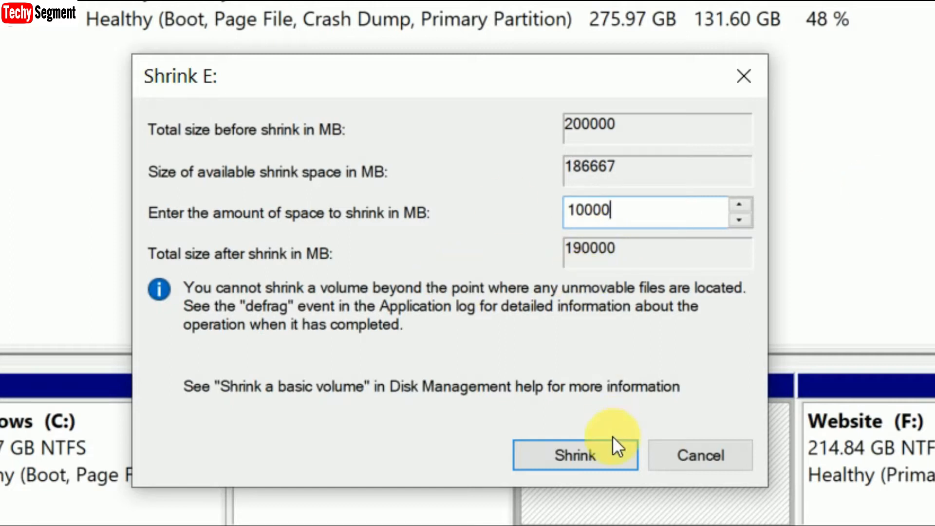
pyautogui.click(598, 455)
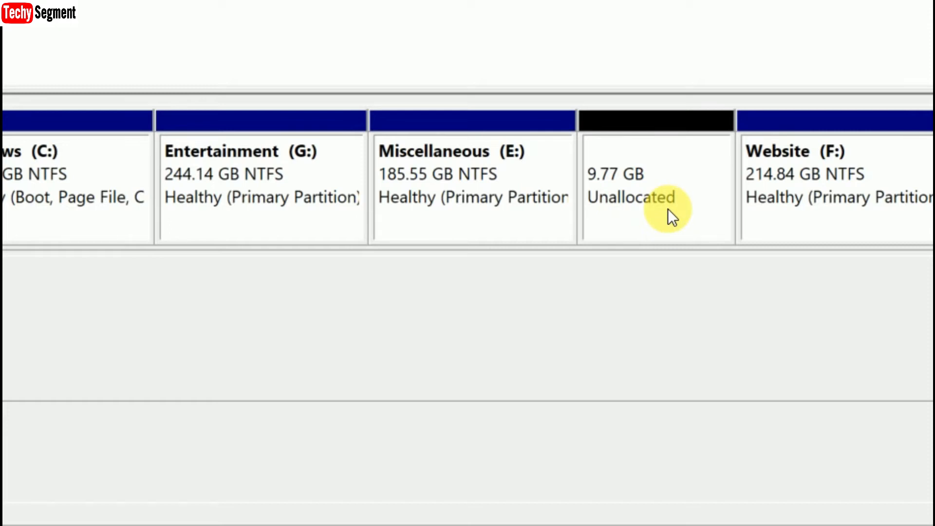
# Step: Start a new simple volume on the unallocated space after Miscellaneous (E:), with size 9999 MB and drive letter T
pyautogui.rightClick(679, 164)
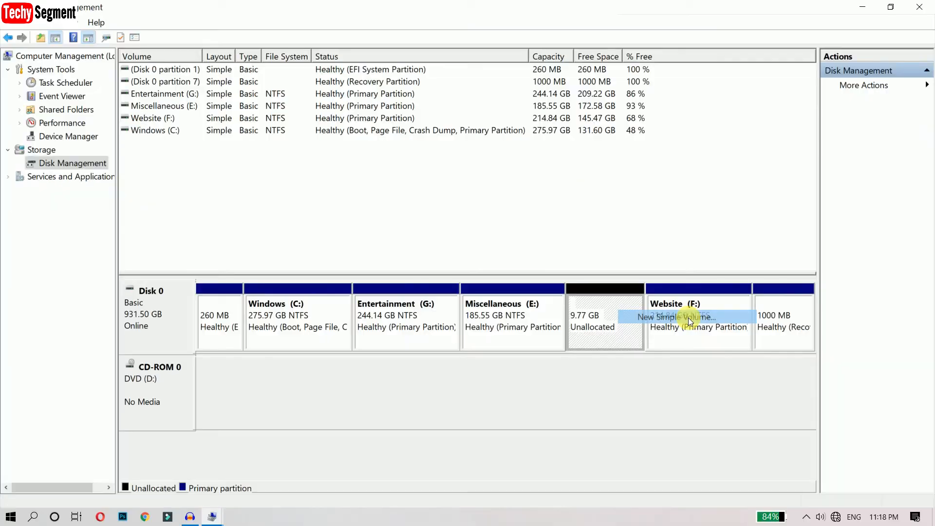
pyautogui.click(823, 183)
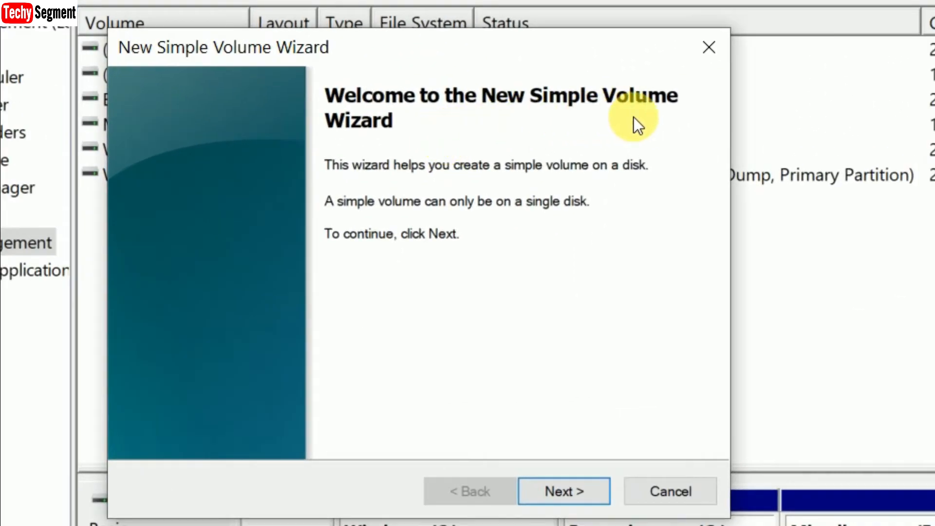
pyautogui.click(586, 487)
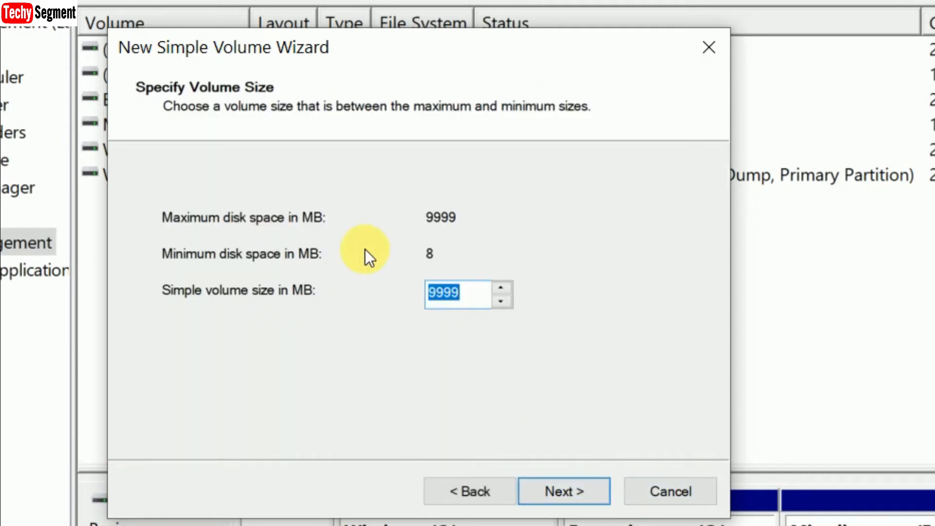
pyautogui.click(564, 492)
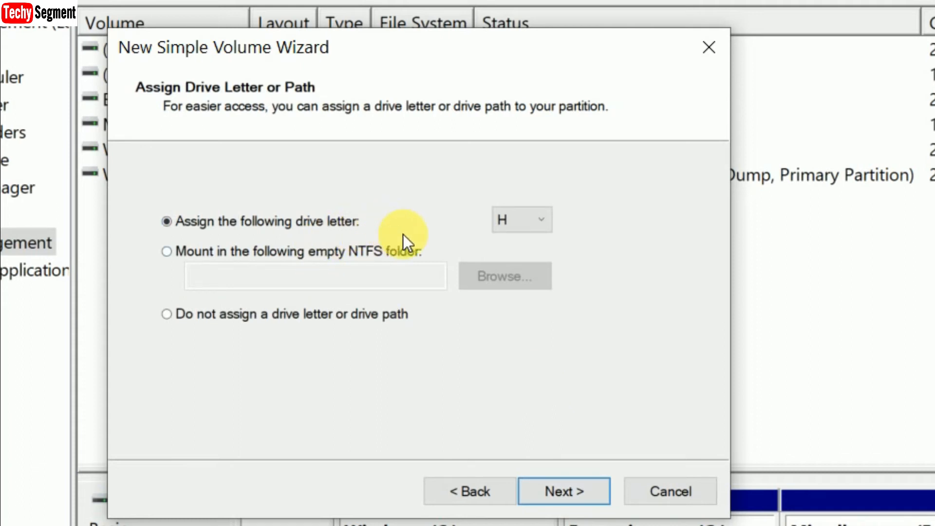
pyautogui.click(539, 222)
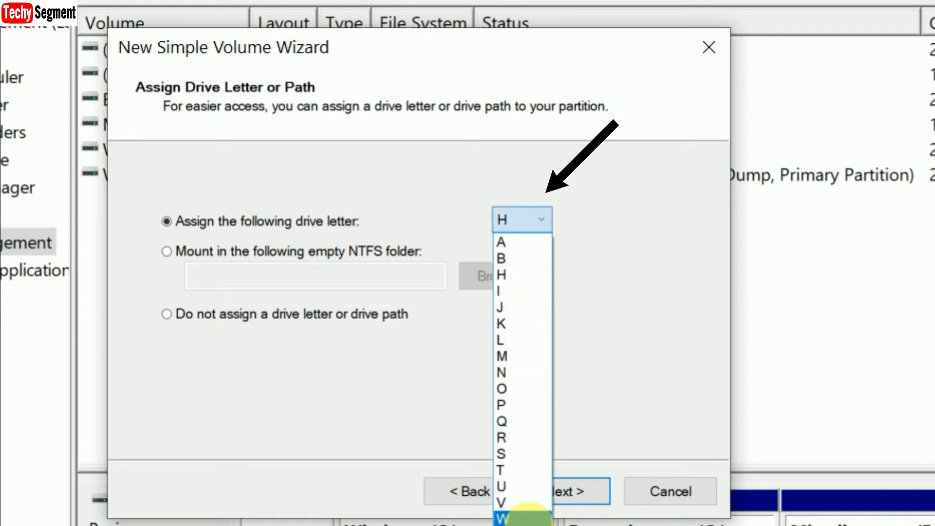
pyautogui.click(515, 471)
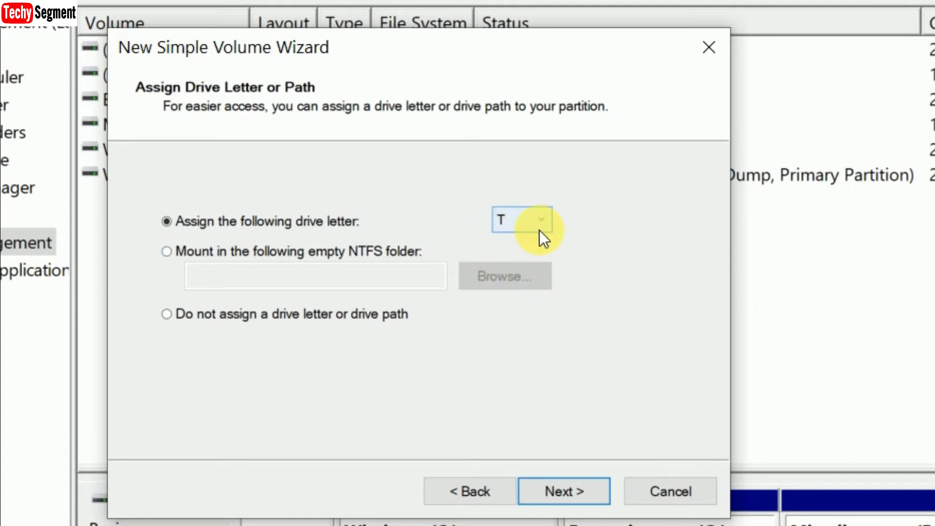
pyautogui.click(565, 492)
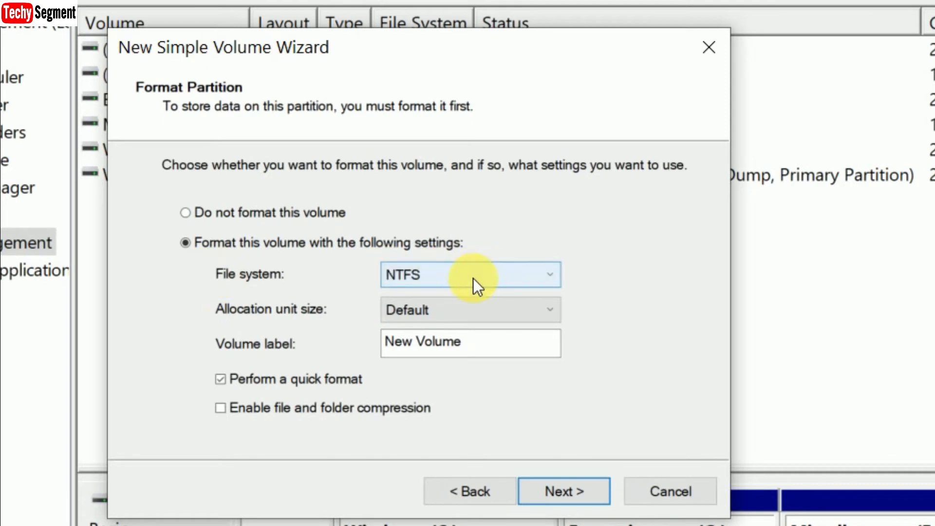
# Step: Label the new volume test, keep NTFS with default allocation unit size and quick format, and finish creating it
pyautogui.click(480, 350)
pyautogui.press('BackSpace')
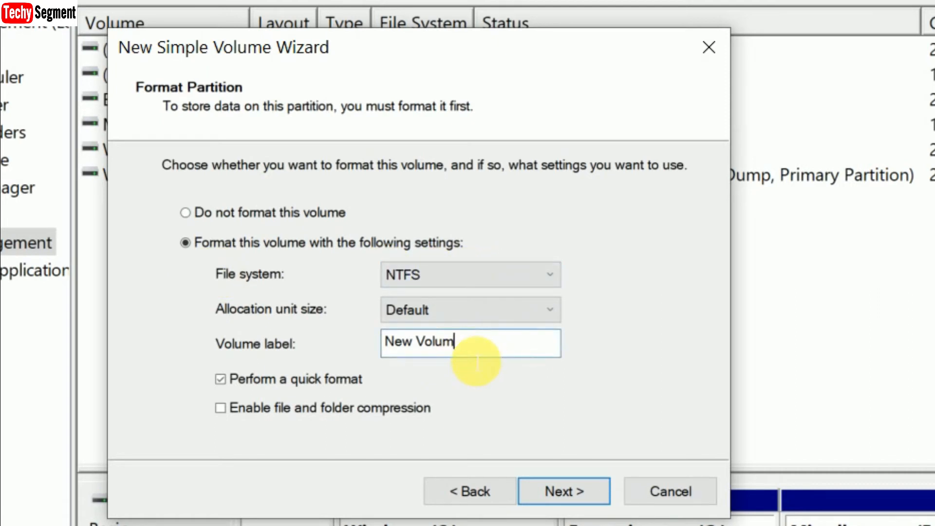
pyautogui.press('BackSpace')
pyautogui.press('BackSpace')
pyautogui.press('BackSpace')
pyautogui.press('BackSpace')
pyautogui.press('BackSpace')
pyautogui.press('BackSpace')
pyautogui.press('BackSpace')
pyautogui.press('BackSpace')
pyautogui.press('BackSpace')
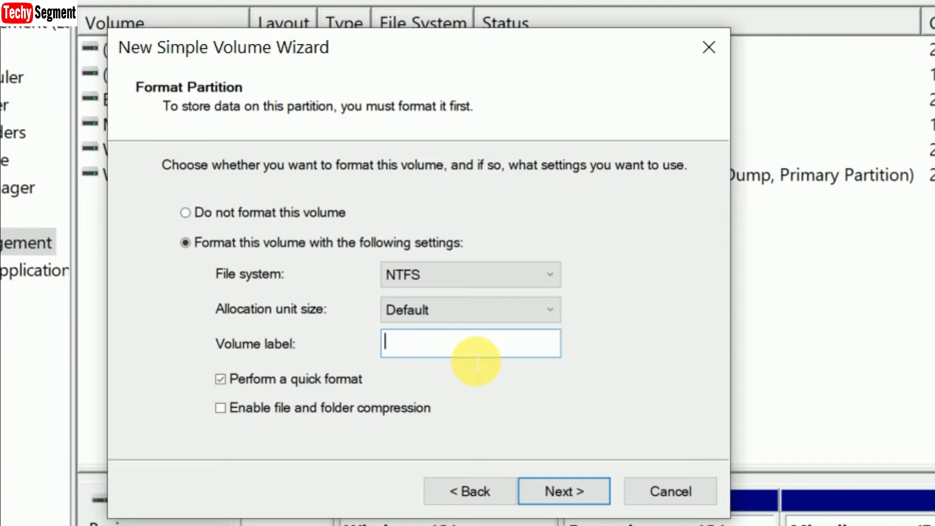
pyautogui.write('test')
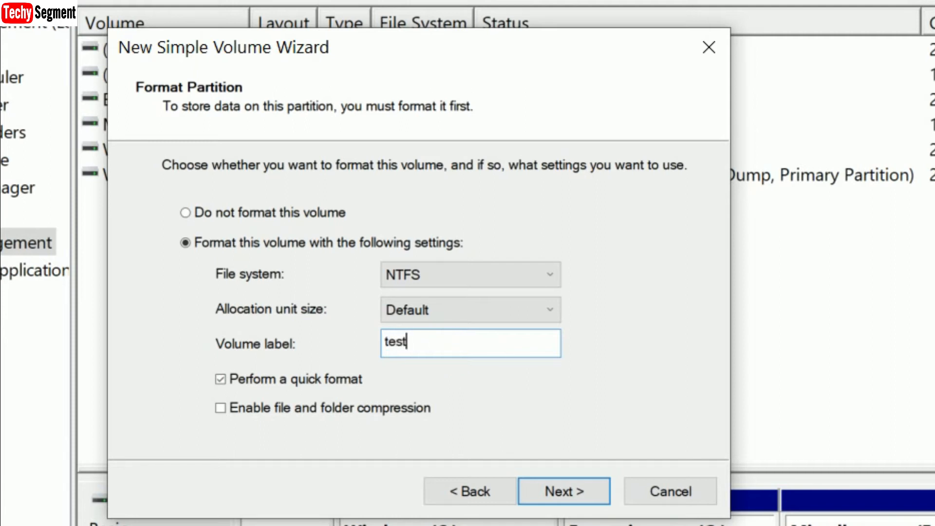
pyautogui.click(575, 489)
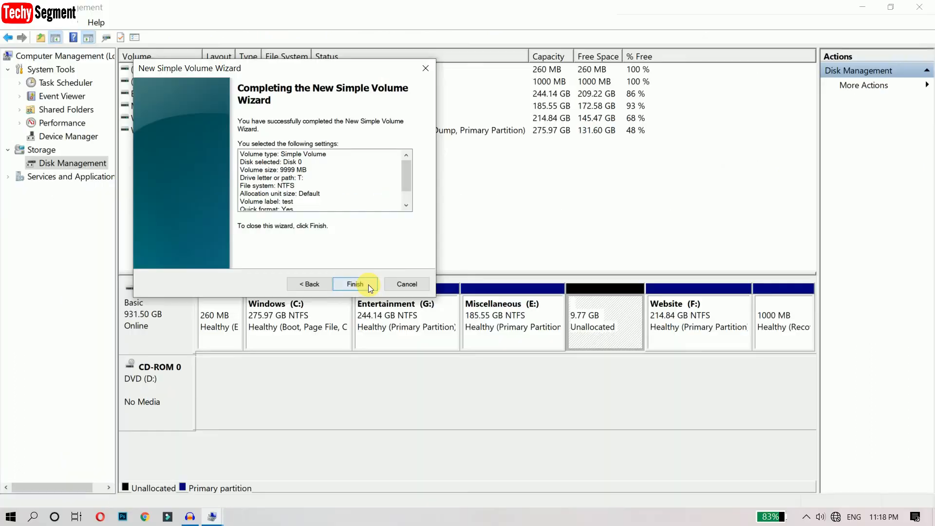
pyautogui.click(564, 491)
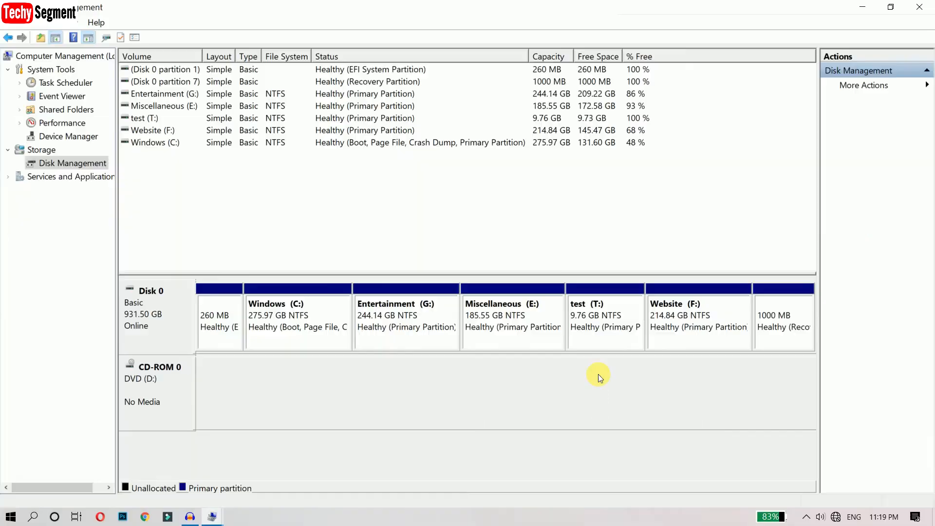
# Step: Minimise Computer Management, inspect the new test (T:) drive and its contents in My PC, and return to the drive overview
pyautogui.click(603, 335)
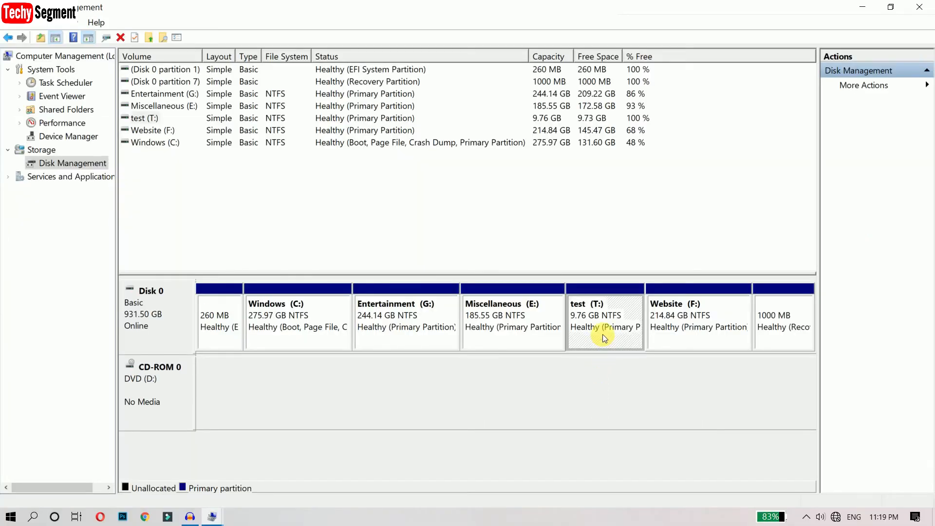
pyautogui.click(864, 8)
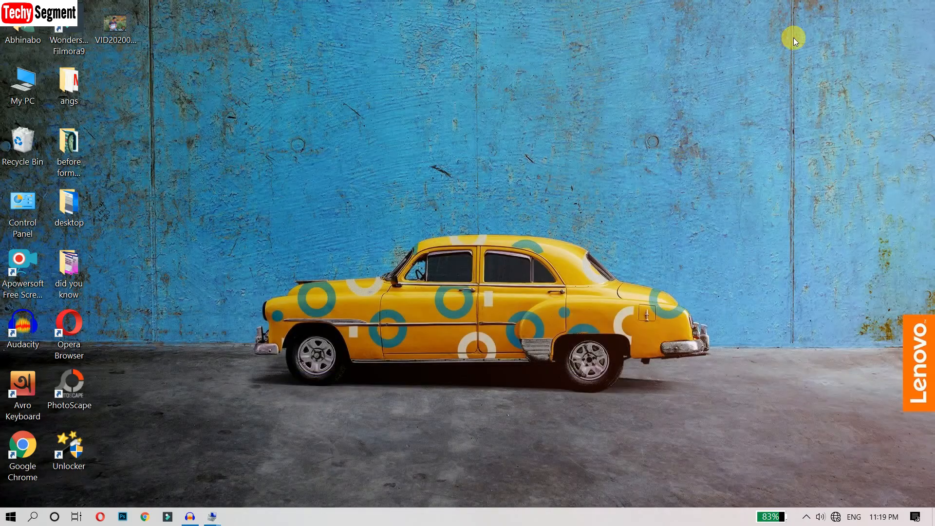
pyautogui.click(23, 92)
pyautogui.doubleClick(23, 92)
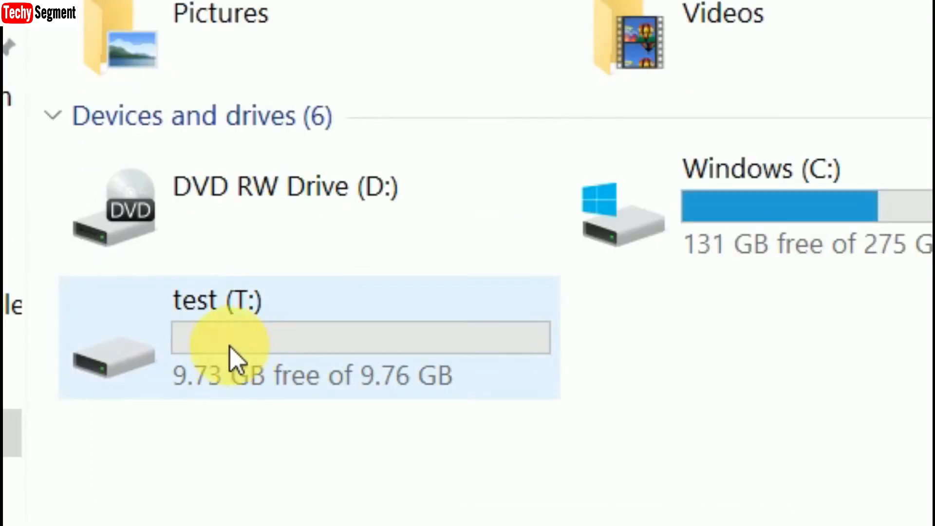
pyautogui.moveTo(164, 270)
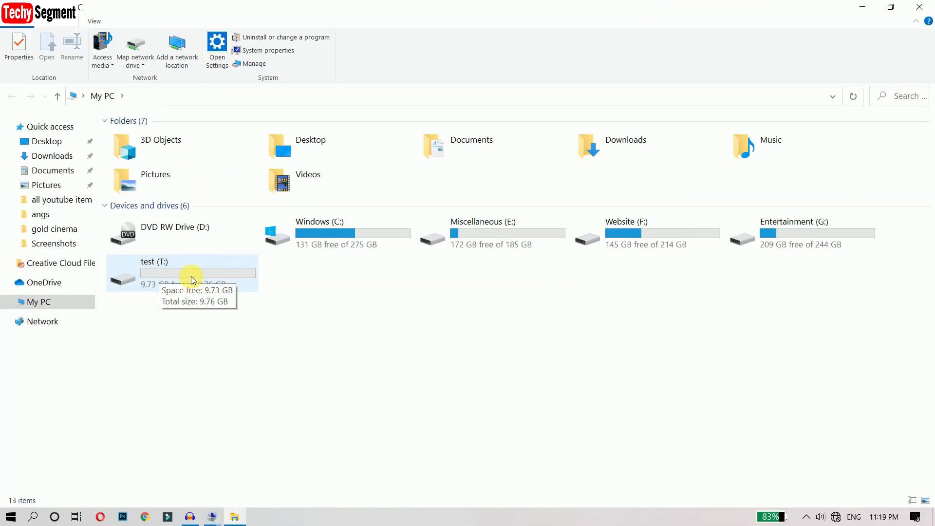
pyautogui.doubleClick(191, 276)
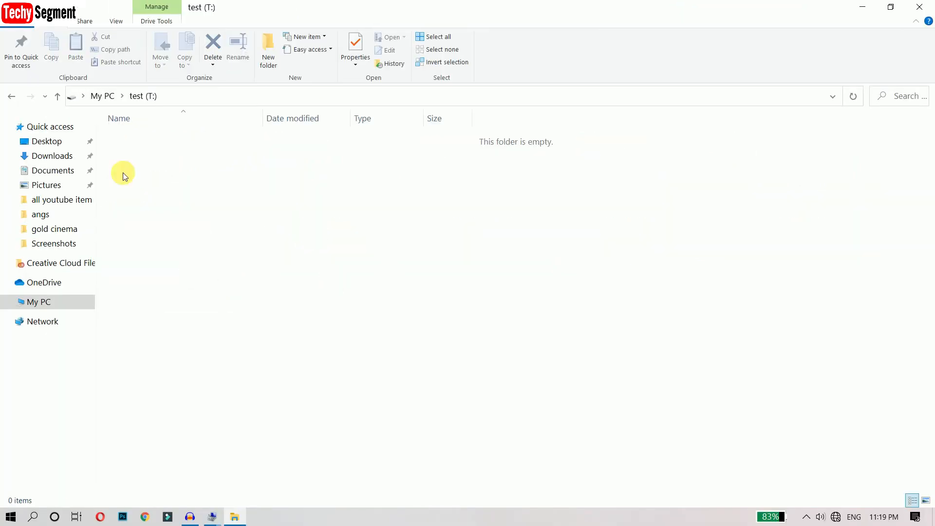
pyautogui.click(13, 99)
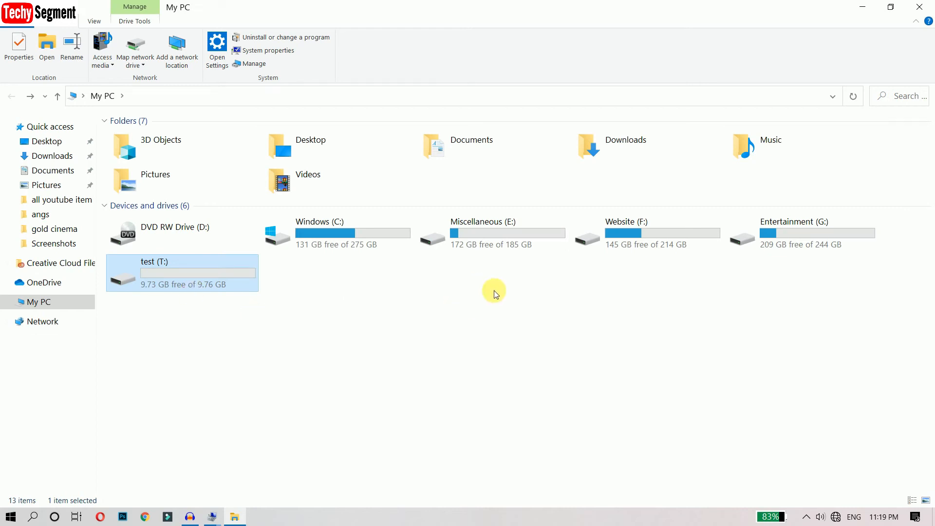
# Step: Copy SSC COMPLAIN.docx from Miscellaneous (E:) into the test (T:) drive and close the My PC window
pyautogui.doubleClick(496, 245)
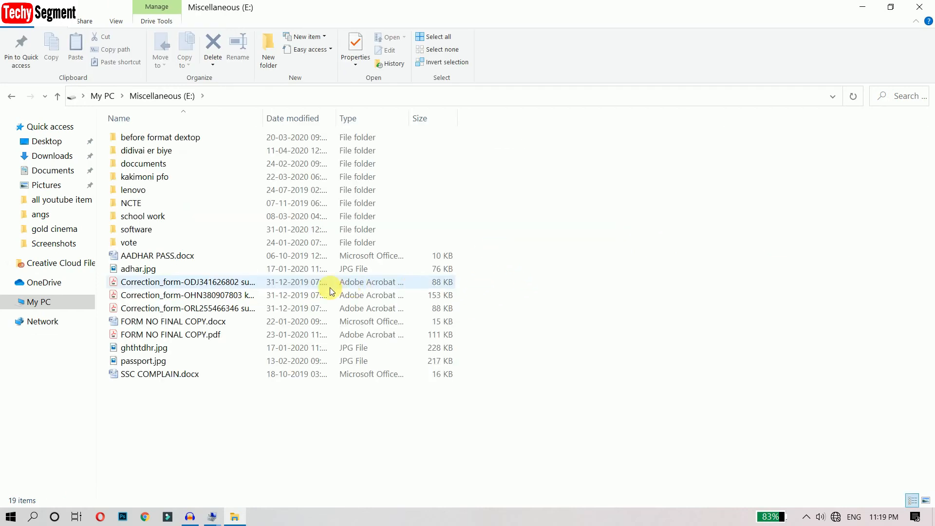
pyautogui.doubleClick(162, 374)
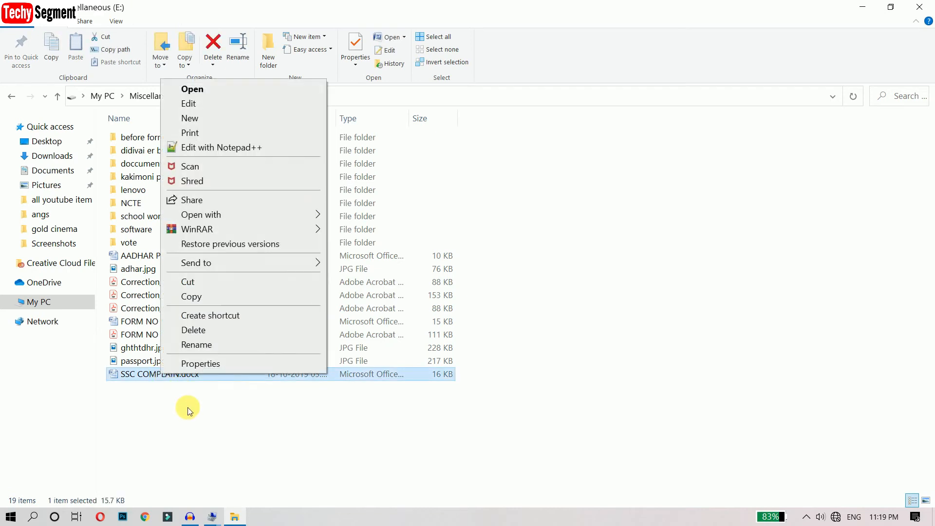
pyautogui.click(205, 295)
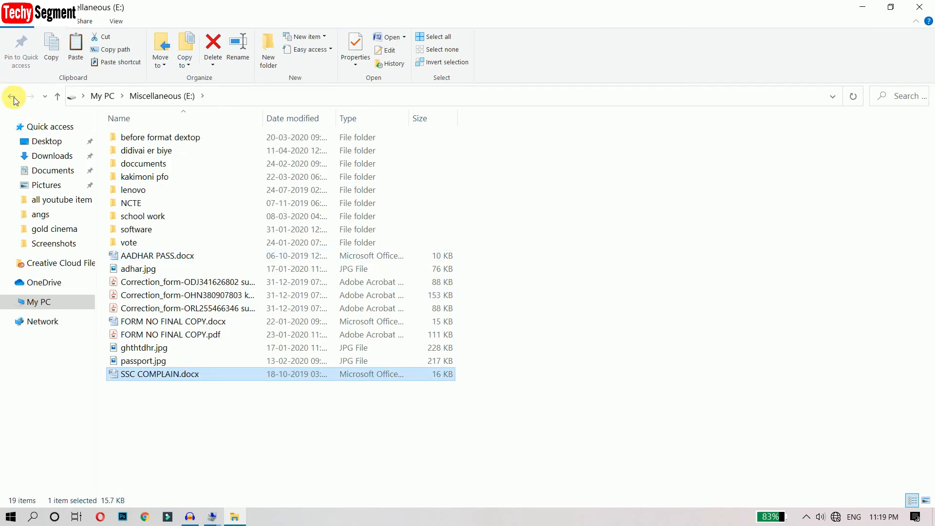
pyautogui.click(13, 97)
pyautogui.doubleClick(142, 284)
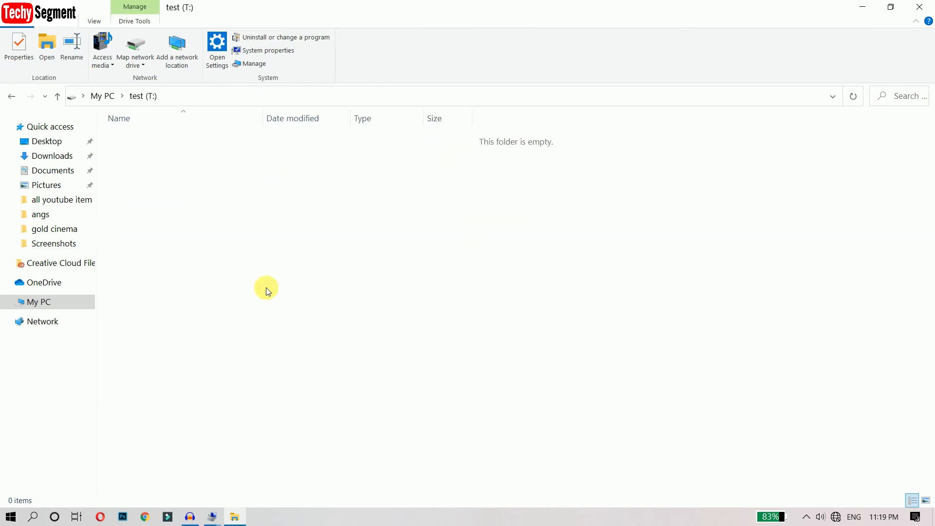
pyautogui.rightClick(183, 221)
pyautogui.click(235, 313)
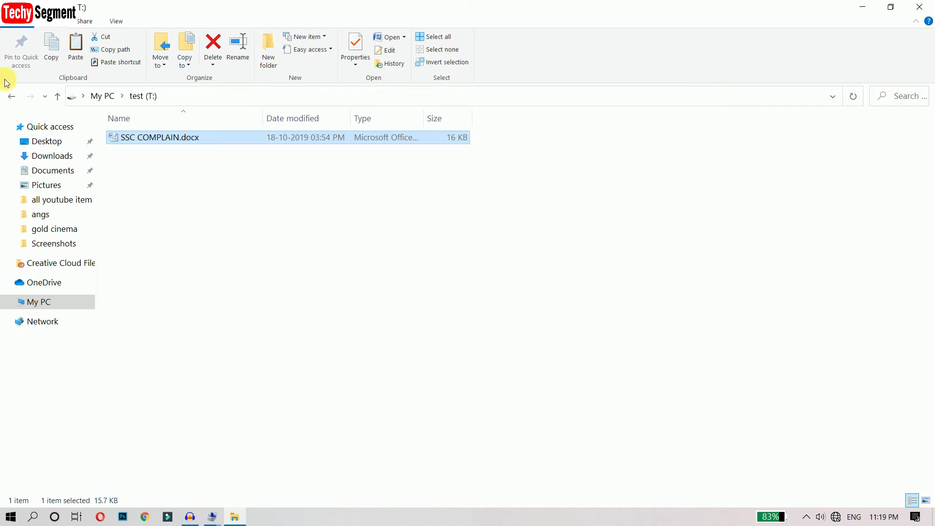
pyautogui.click(11, 97)
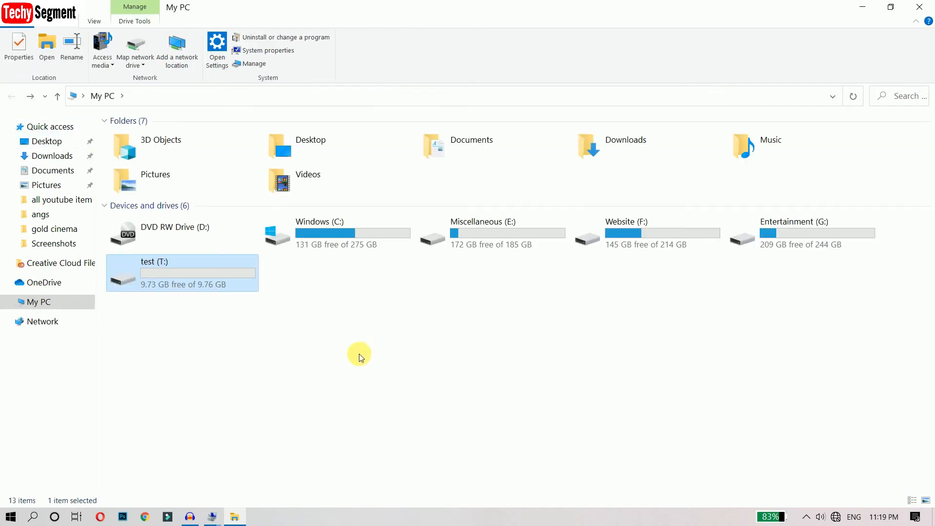
pyautogui.click(923, 6)
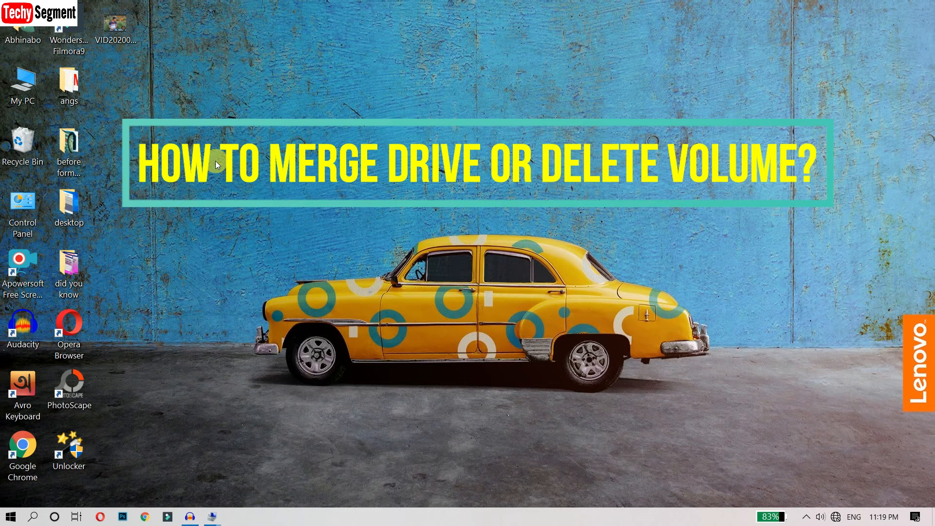
# Step: Review the drives in My PC, close it, and reopen Computer Management from the My PC desktop icon at Disk Management
pyautogui.doubleClick(14, 85)
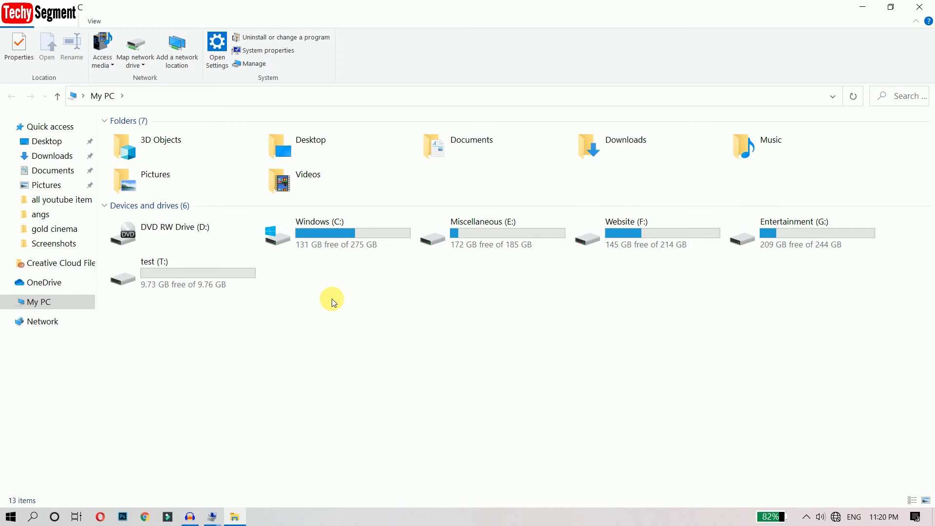
pyautogui.click(919, 7)
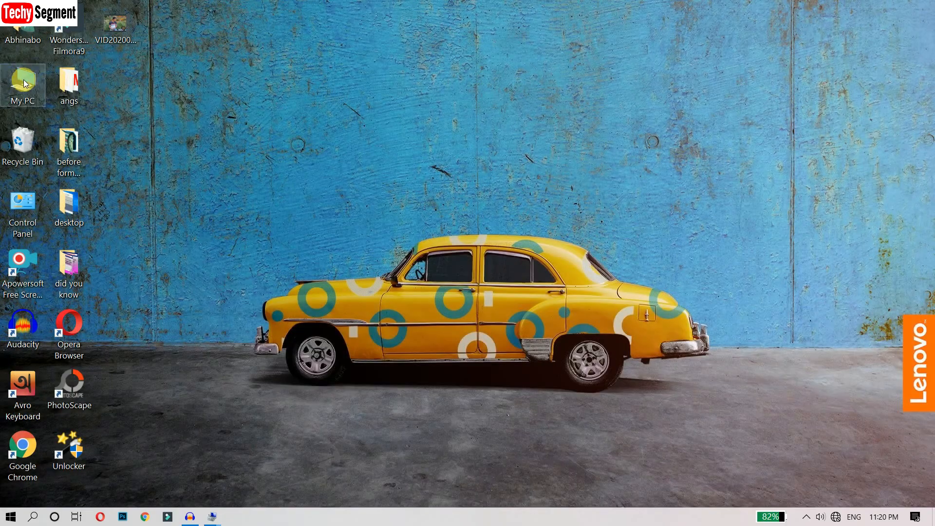
pyautogui.rightClick(22, 81)
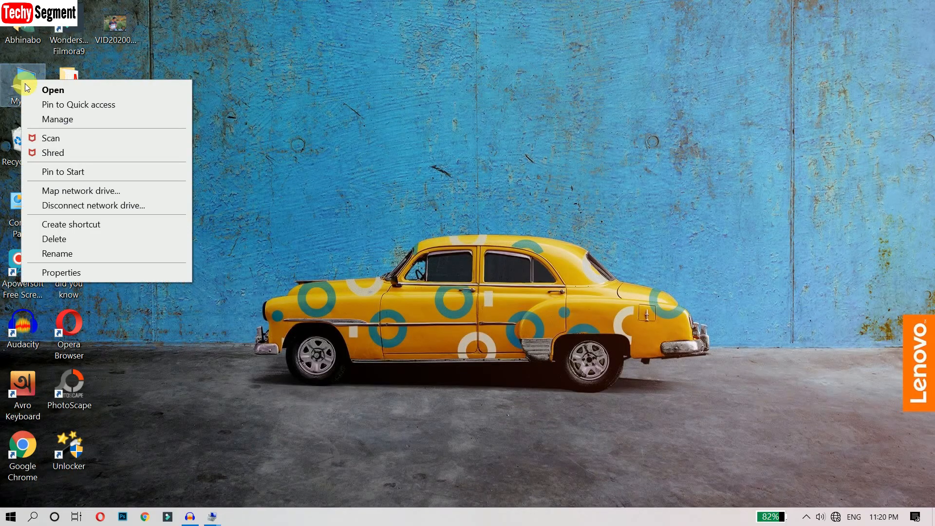
pyautogui.click(52, 119)
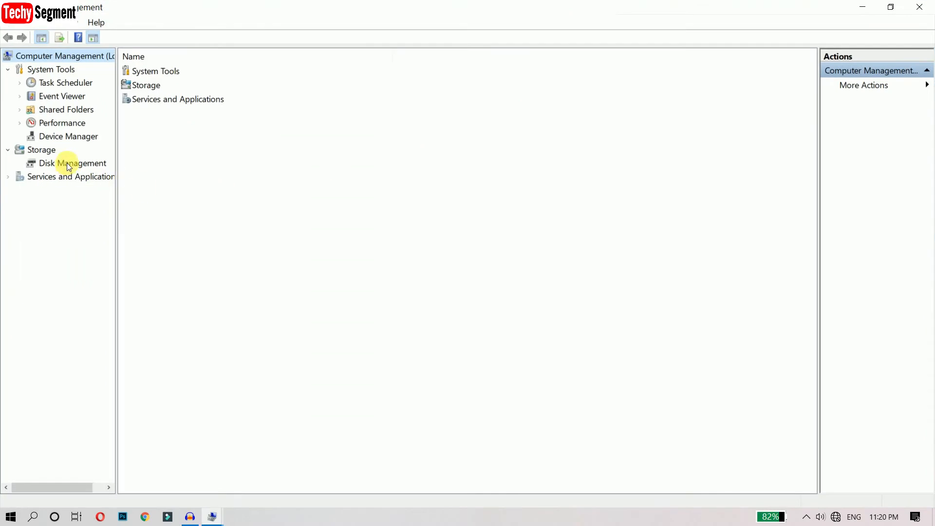
pyautogui.click(67, 165)
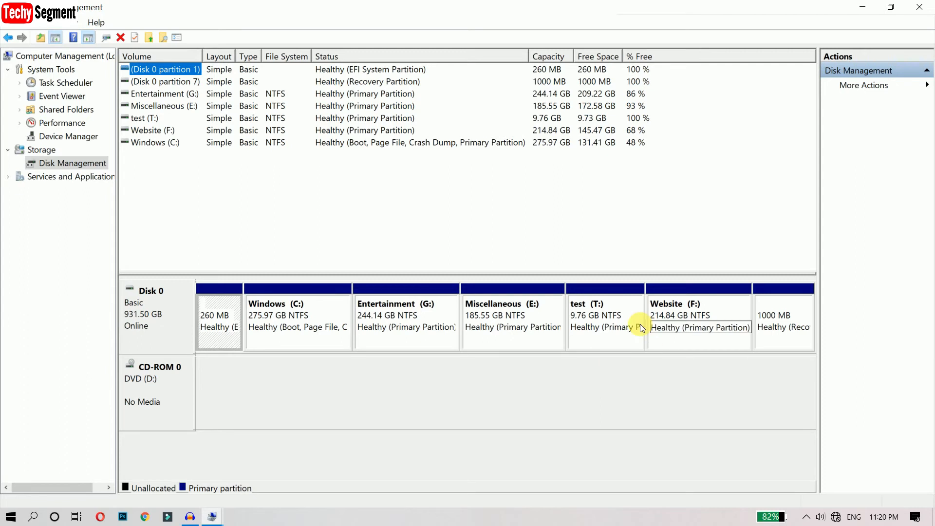
# Step: Delete the test (T:) volume on Disk 0 and accept erasing all of its data
pyautogui.click(604, 319)
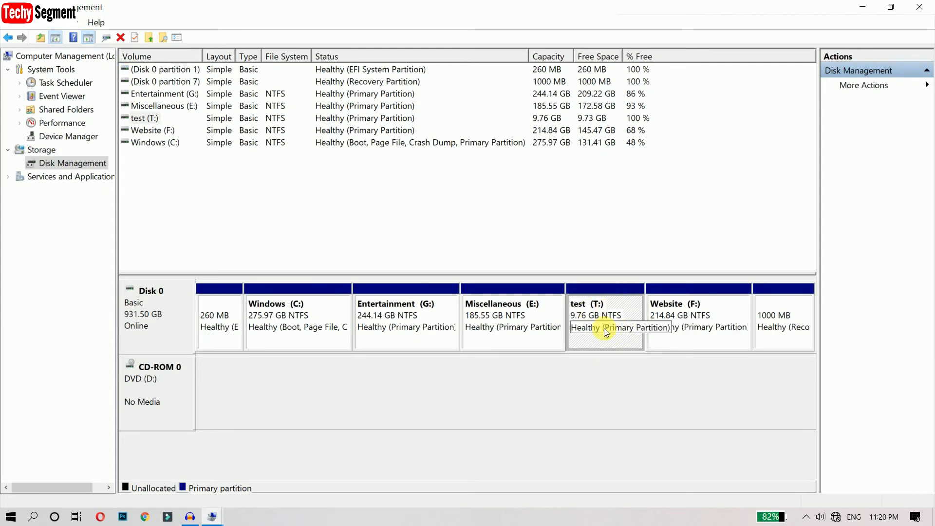
pyautogui.rightClick(620, 308)
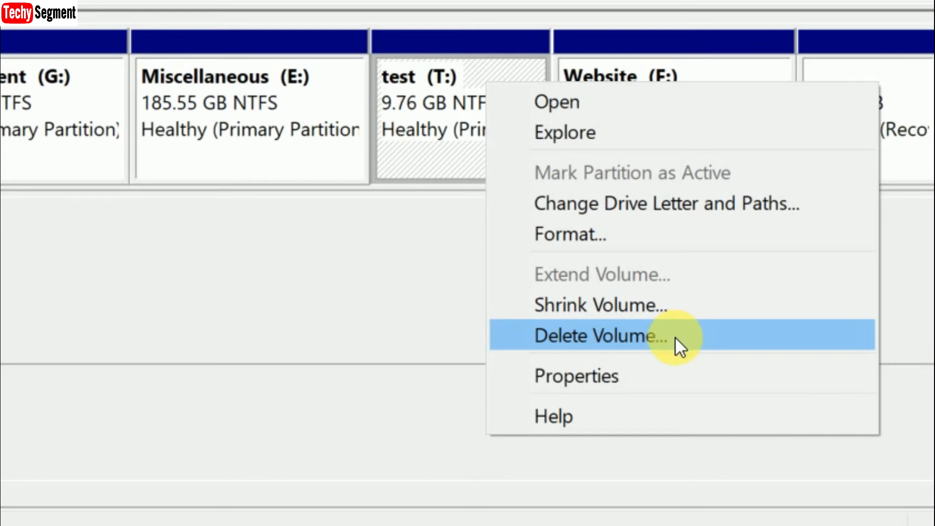
pyautogui.click(492, 336)
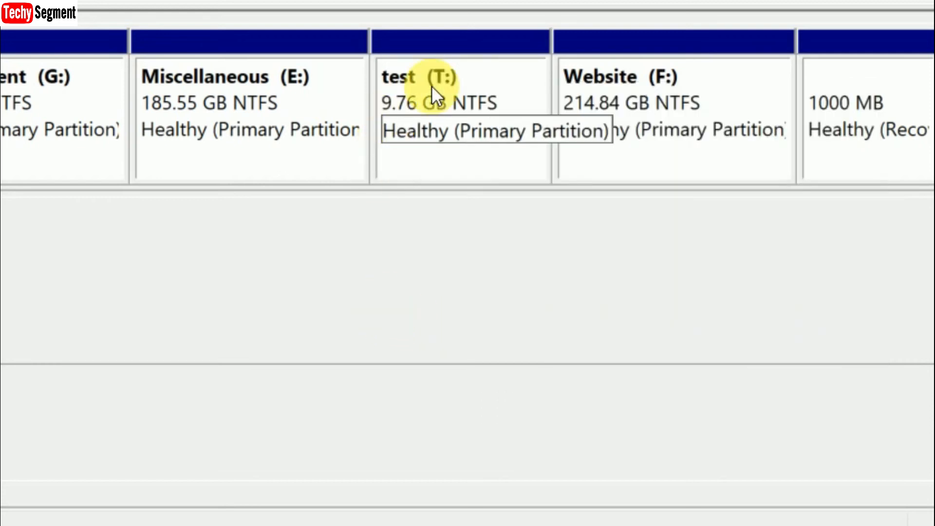
pyautogui.rightClick(494, 85)
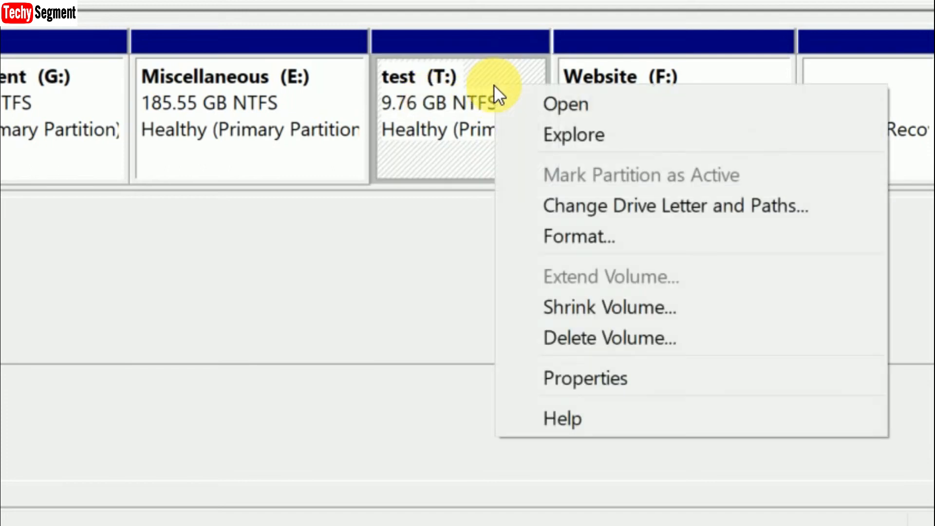
pyautogui.click(609, 343)
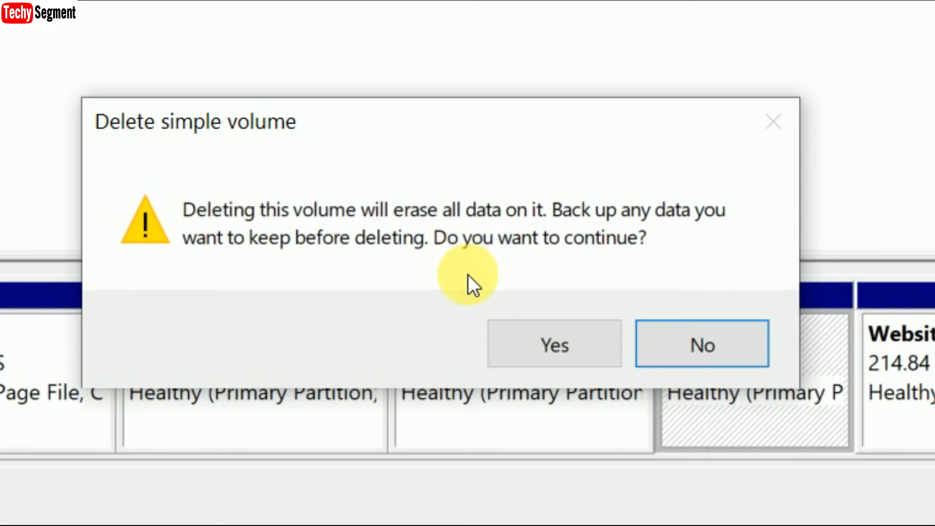
pyautogui.click(565, 346)
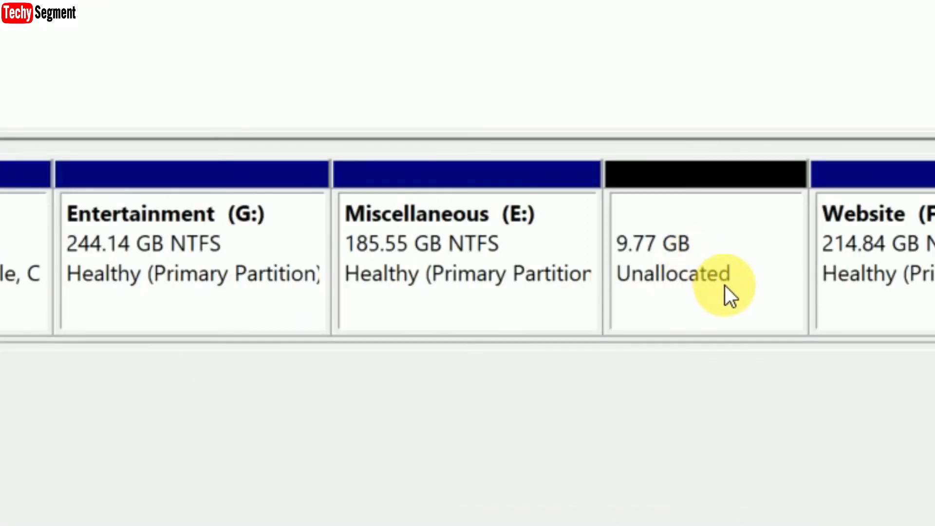
# Step: Extend the Miscellaneous (E:) volume with the full 9999 MB of adjacent unallocated space on Disk 0
pyautogui.click(699, 235)
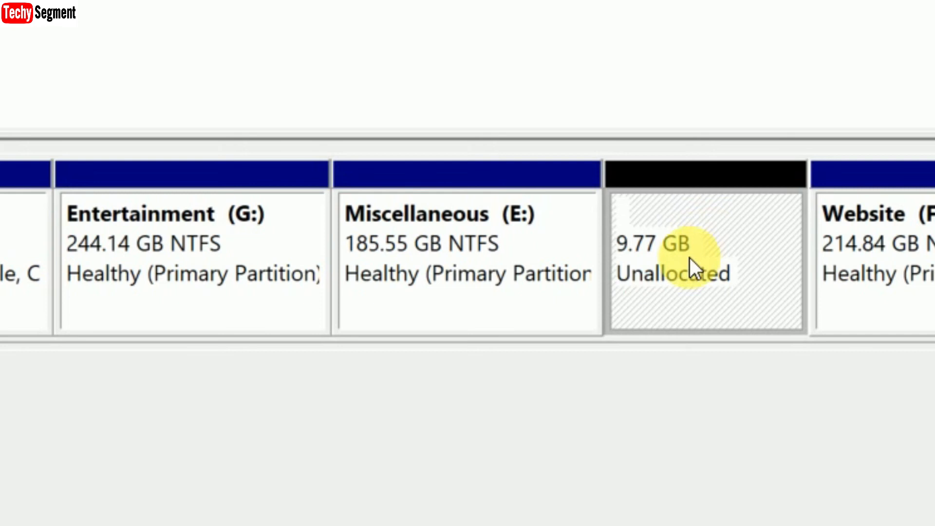
pyautogui.click(548, 279)
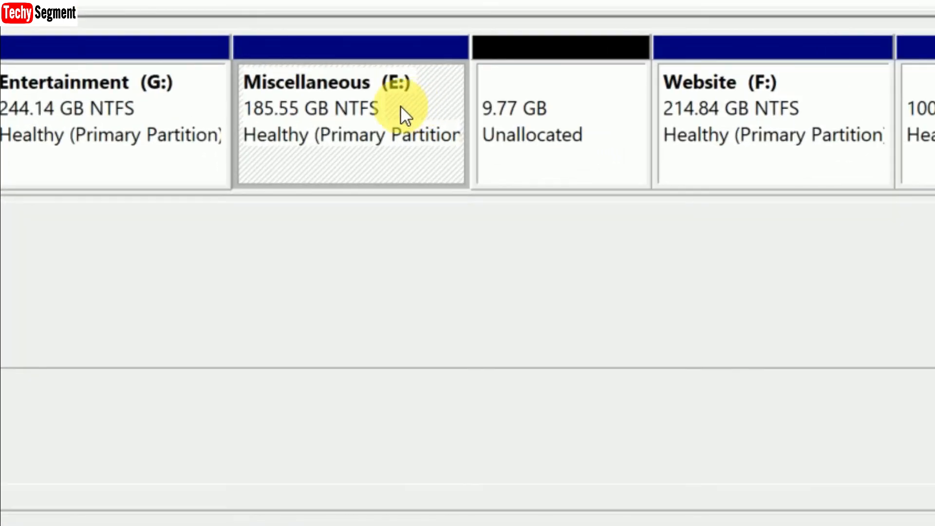
pyautogui.rightClick(401, 106)
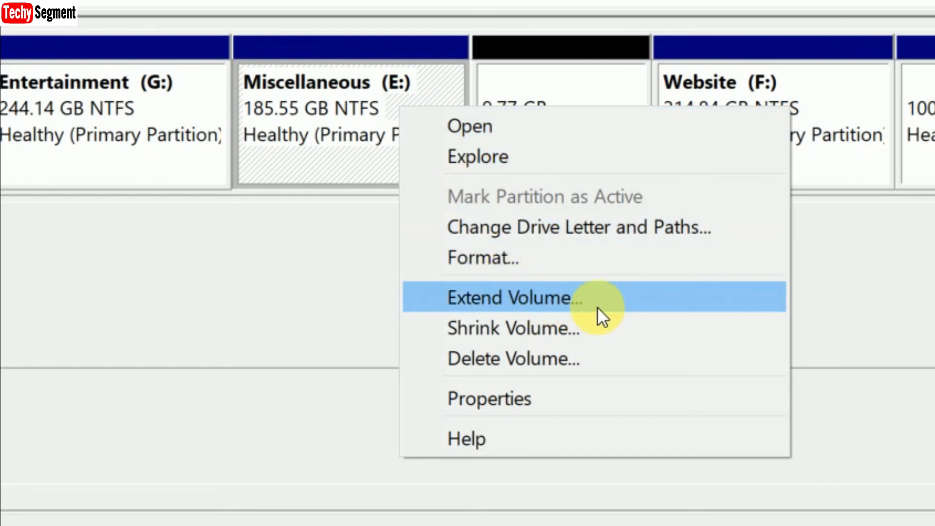
pyautogui.click(343, 146)
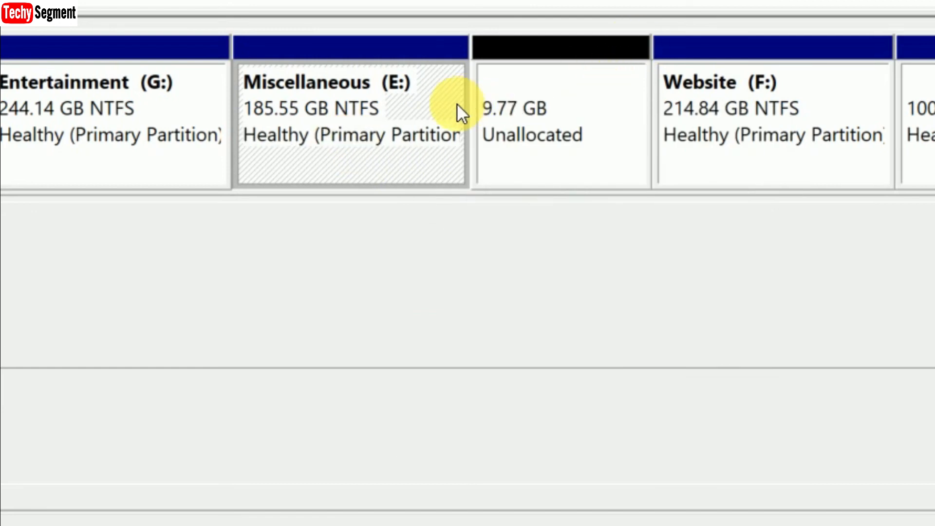
pyautogui.rightClick(420, 102)
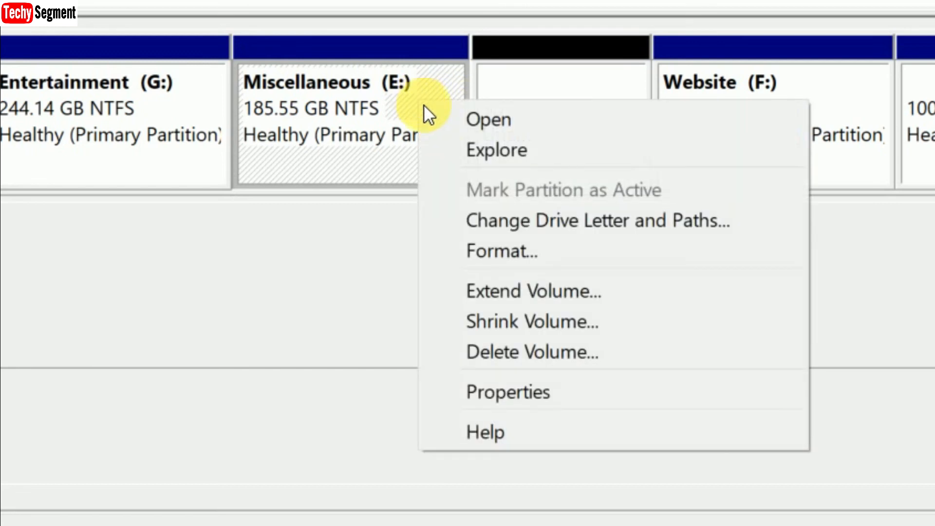
pyautogui.click(506, 292)
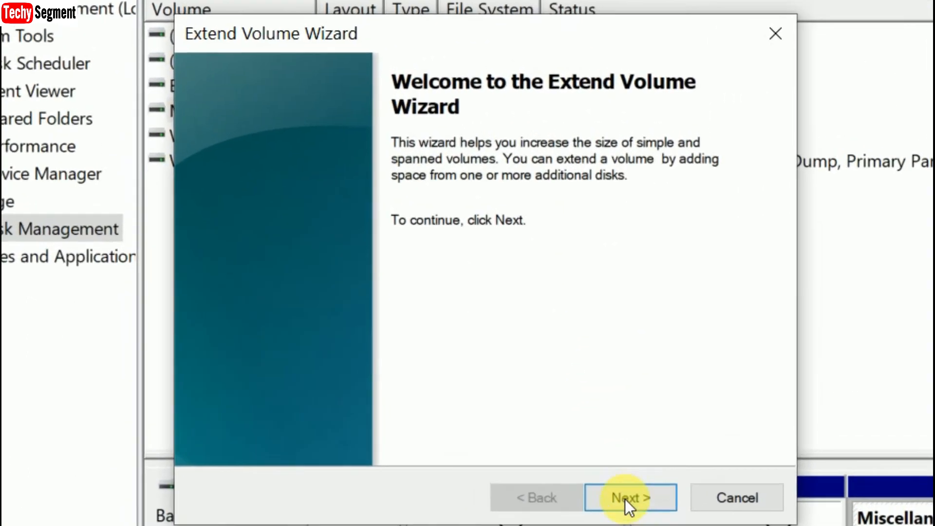
pyautogui.click(625, 499)
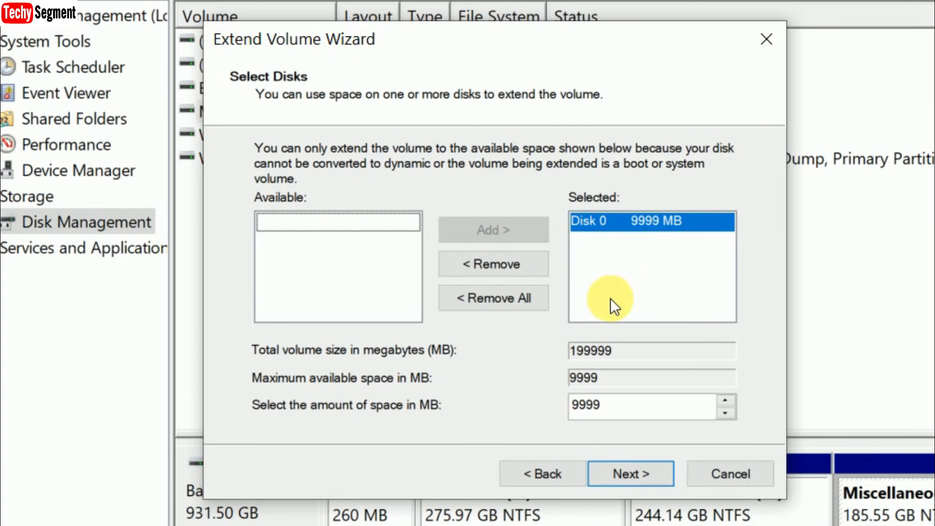
pyautogui.click(638, 472)
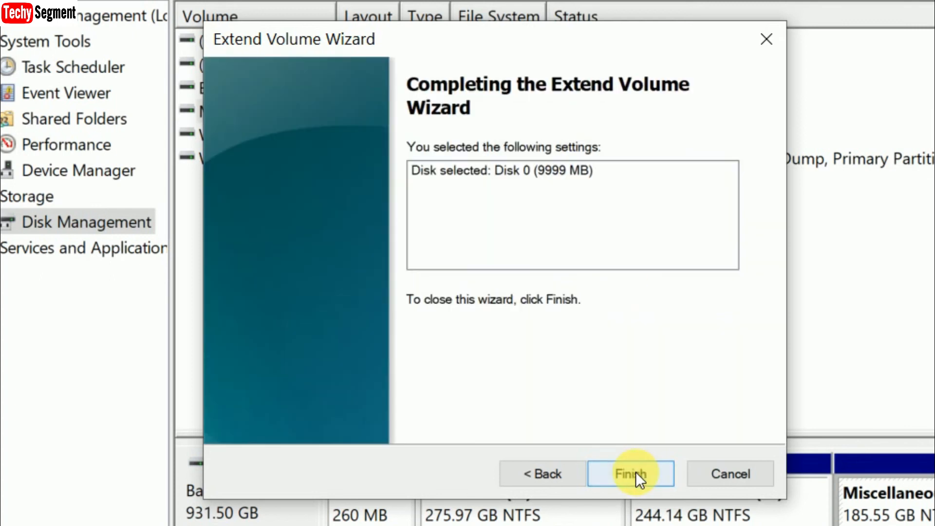
pyautogui.click(635, 471)
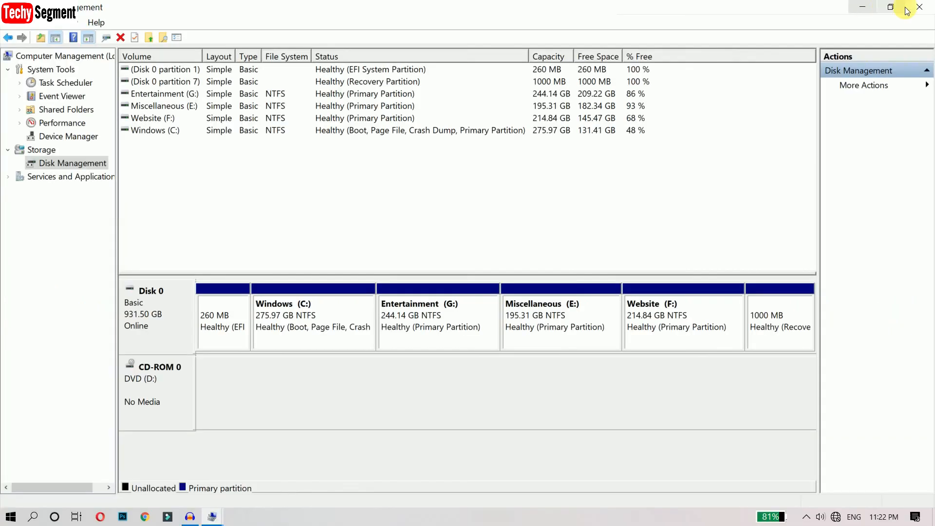
# Step: Close Computer Management and refresh the desktop
pyautogui.click(916, 6)
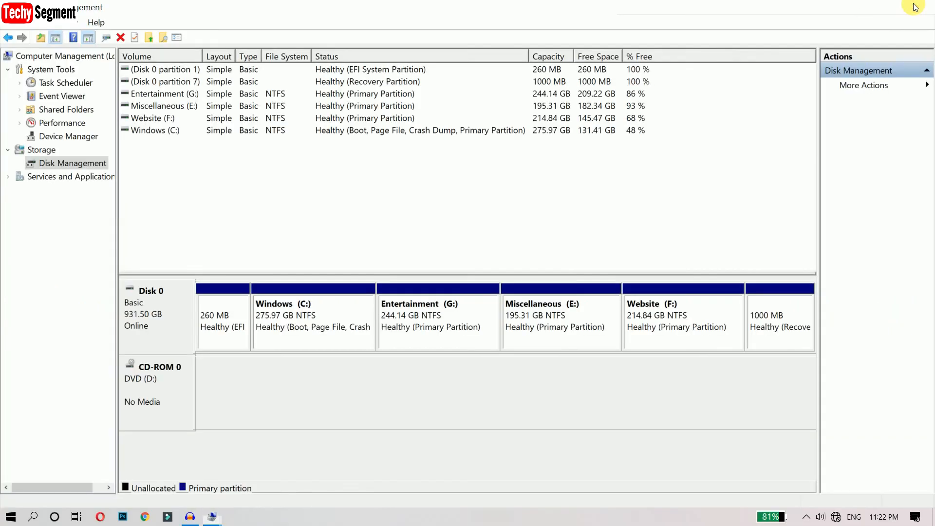
pyautogui.rightClick(279, 111)
pyautogui.click(331, 149)
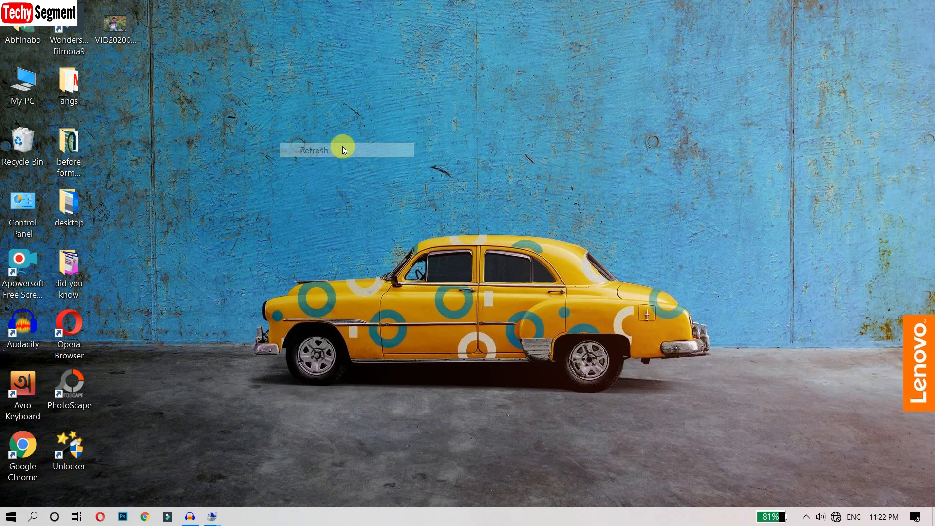
# Step: Open My PC, review the Windows, Miscellaneous, Website and Entertainment drives, and close the window
pyautogui.doubleClick(26, 87)
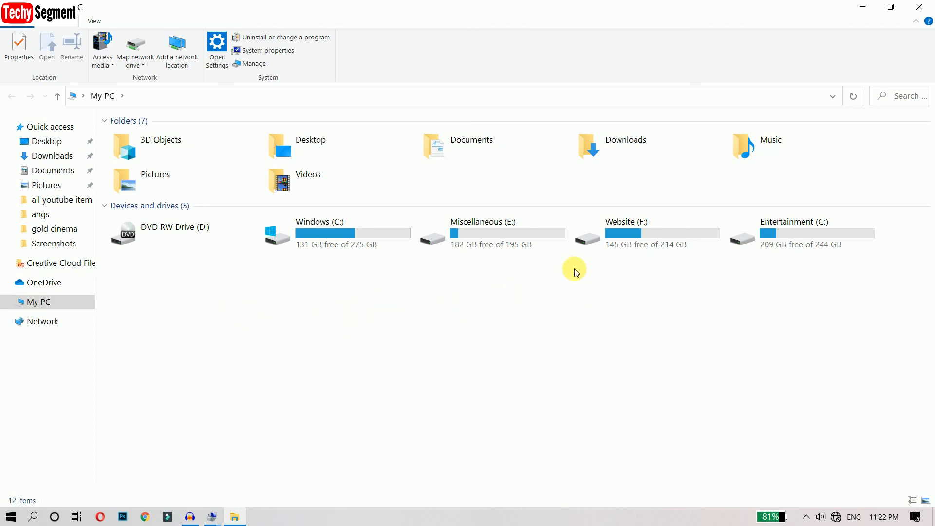
pyautogui.click(339, 238)
pyautogui.click(506, 232)
pyautogui.click(686, 236)
pyautogui.click(762, 233)
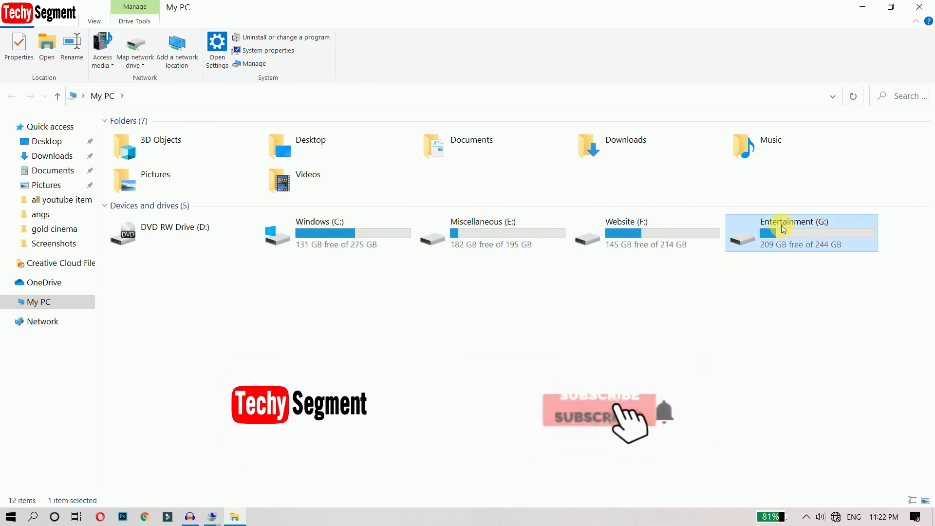
pyautogui.click(422, 343)
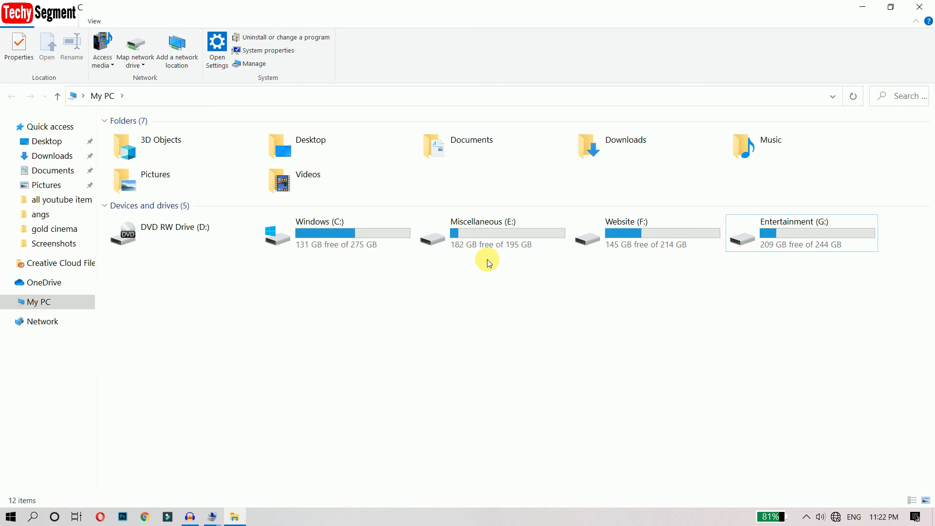
pyautogui.click(919, 7)
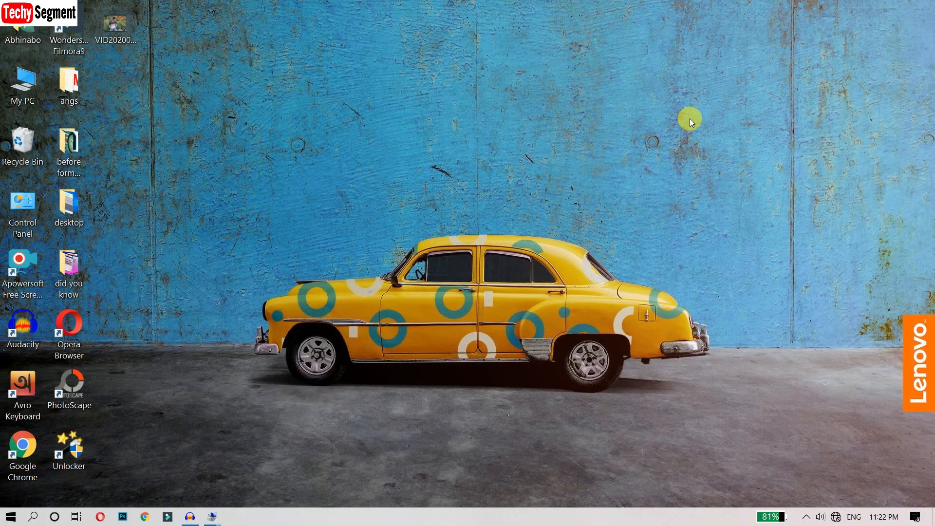
pyautogui.rightClick(274, 161)
pyautogui.click(300, 194)
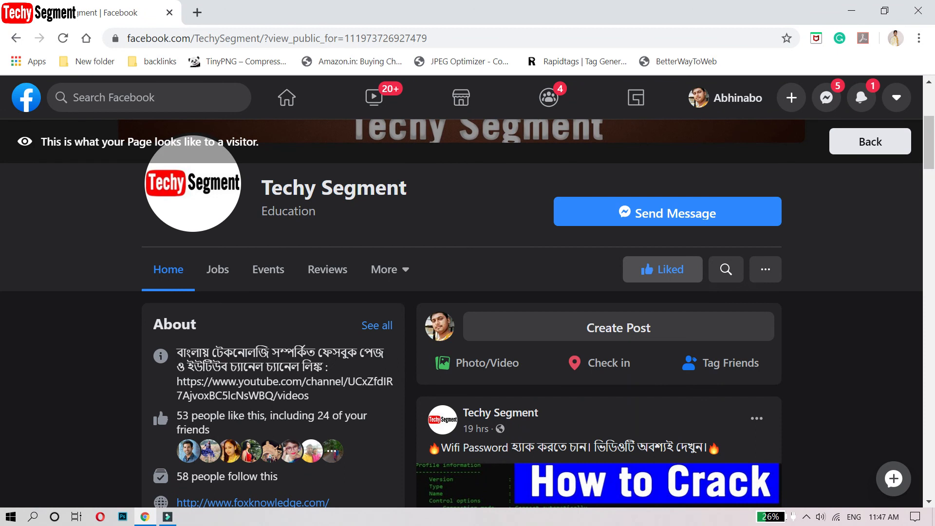
pyautogui.scroll(-10, 467, 312)
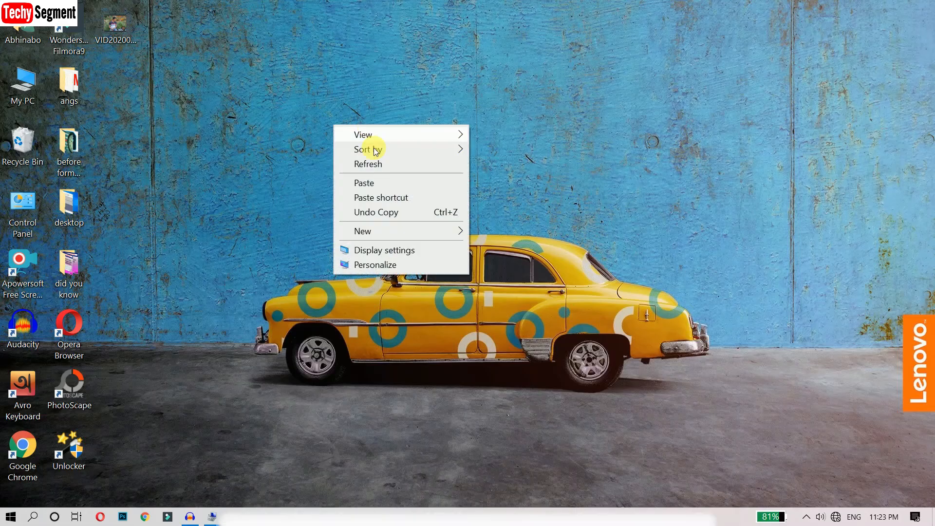
pyautogui.click(374, 163)
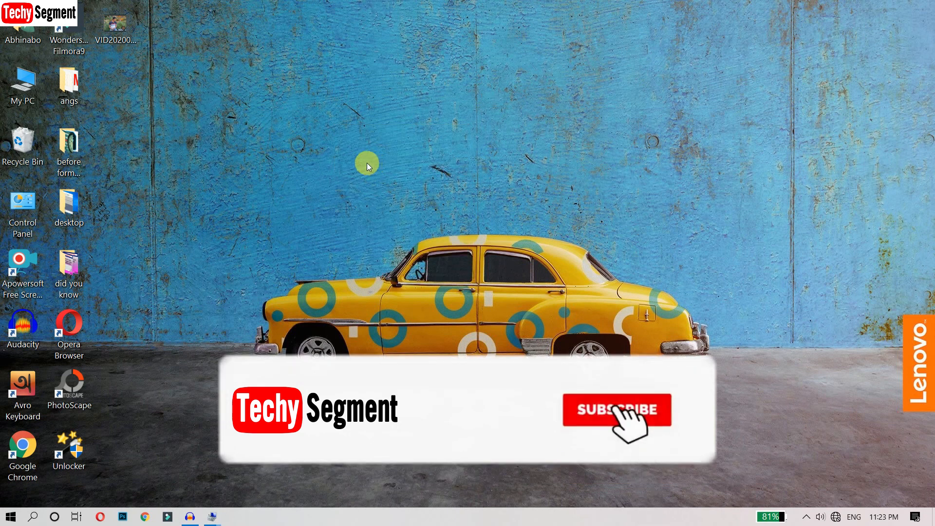